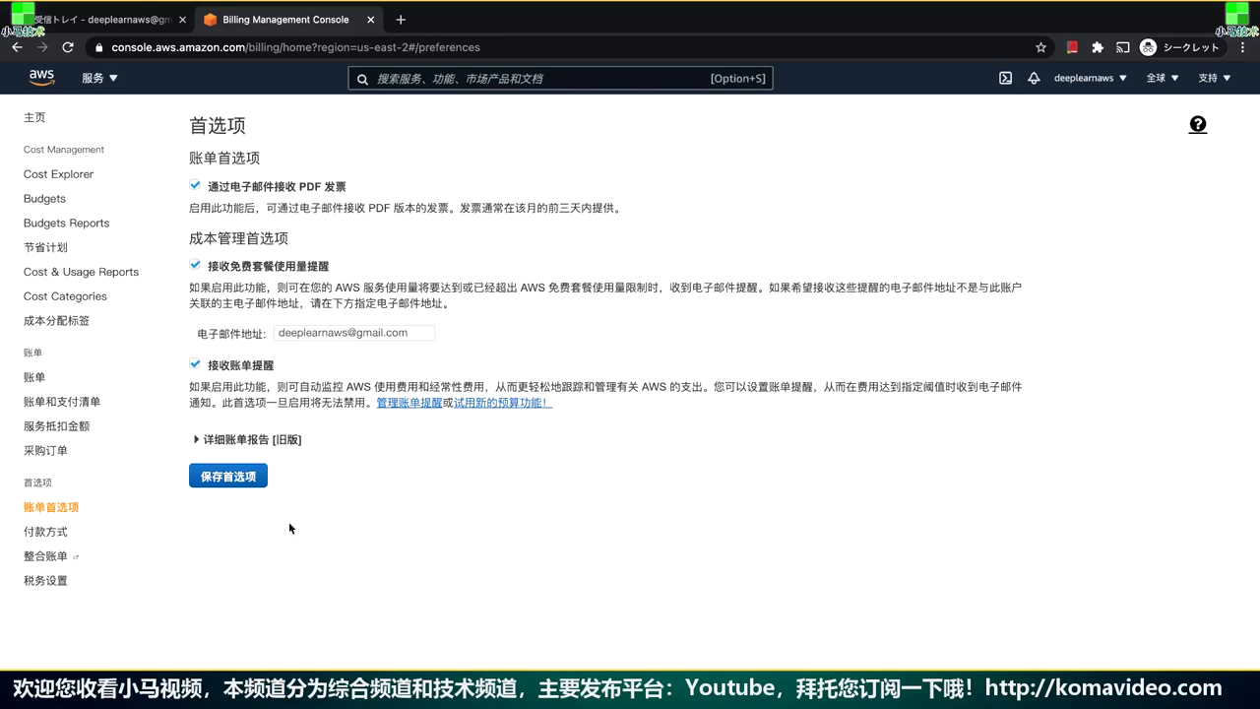
Save the billing preferences with Receive Billing Alerts turned on
click(257, 479)
Search the services bar for 'cloudwatch' and go to the CloudWatch console
click(491, 79)
text(cloudwat)
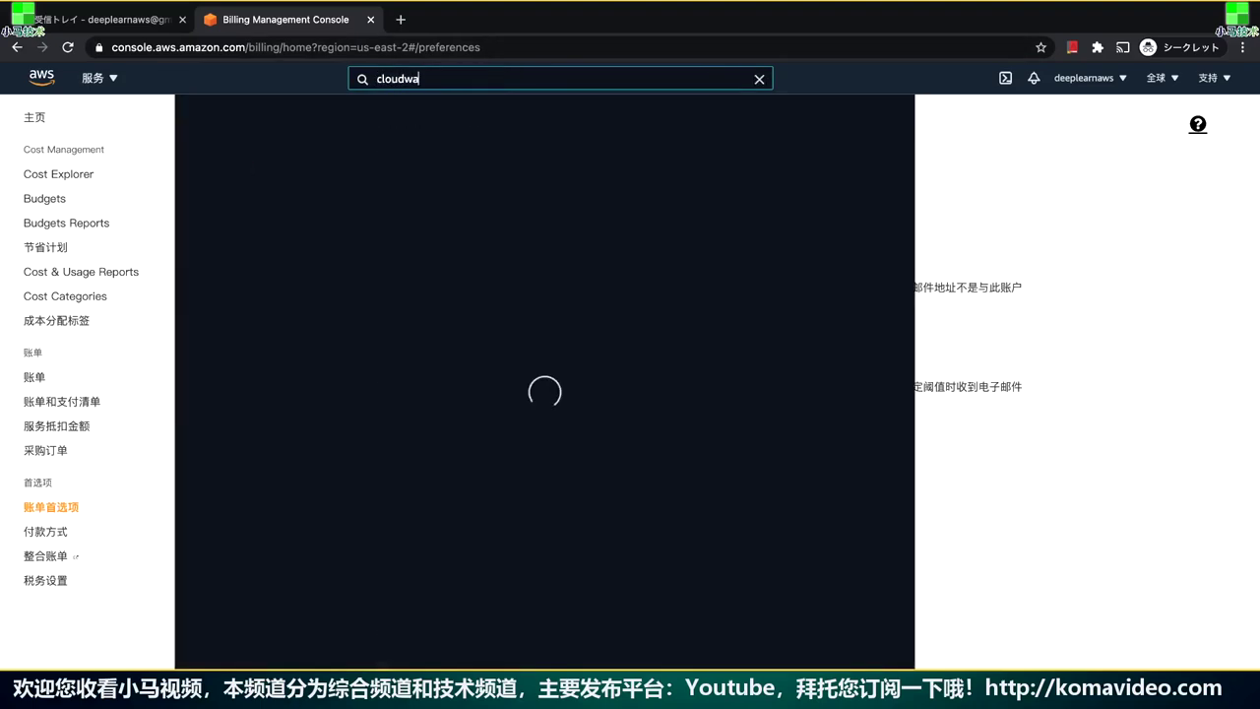
text(ch)
key(Return)
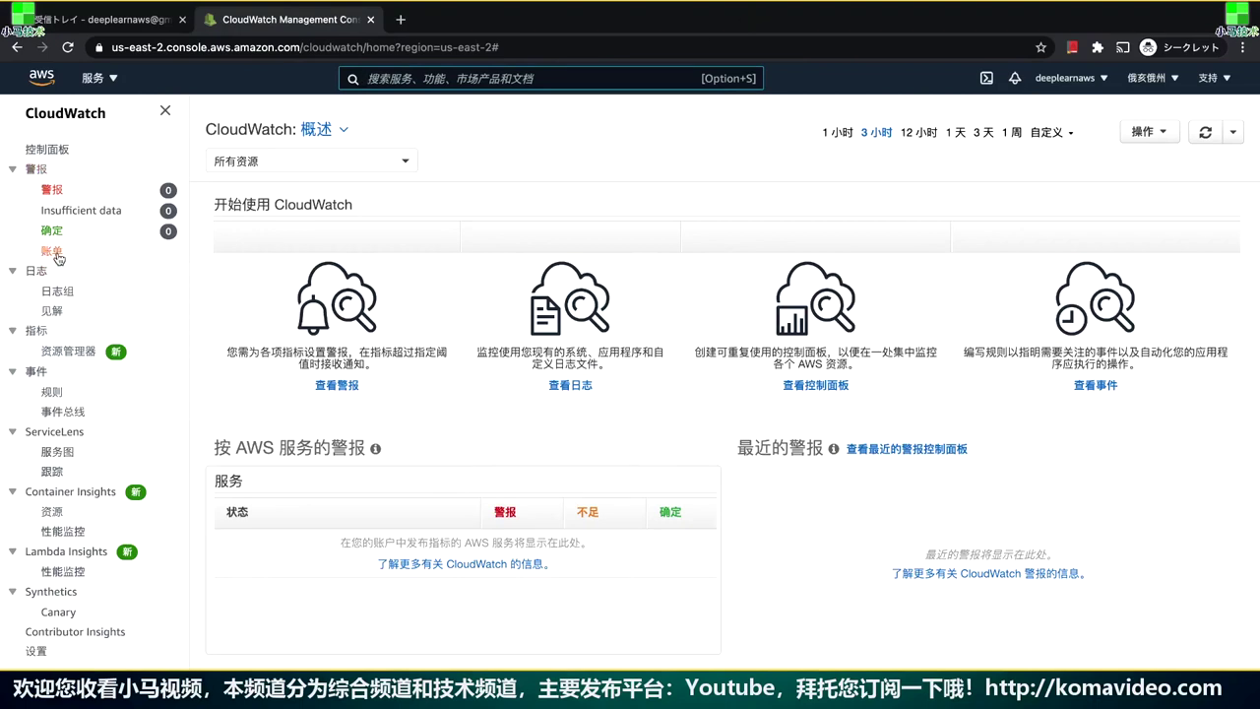
From the Billing alarms list, launch the create-alarm wizard for EstimatedCharges in USD
click(52, 252)
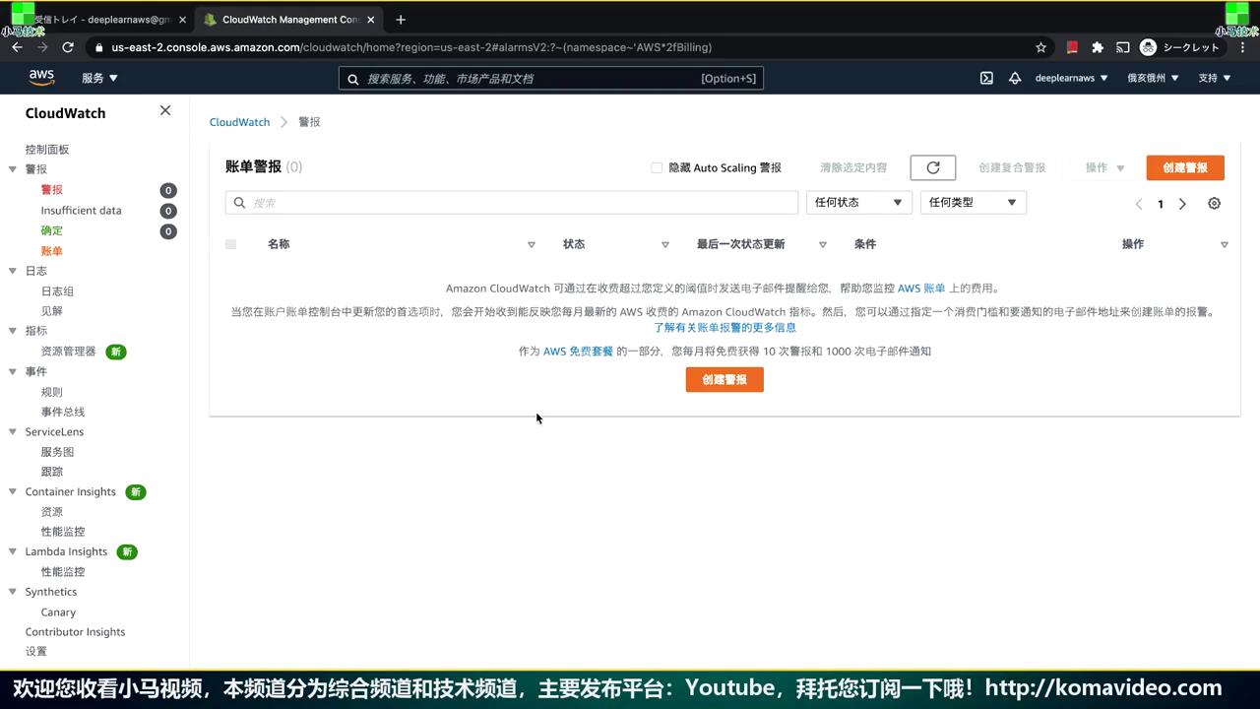
click(726, 386)
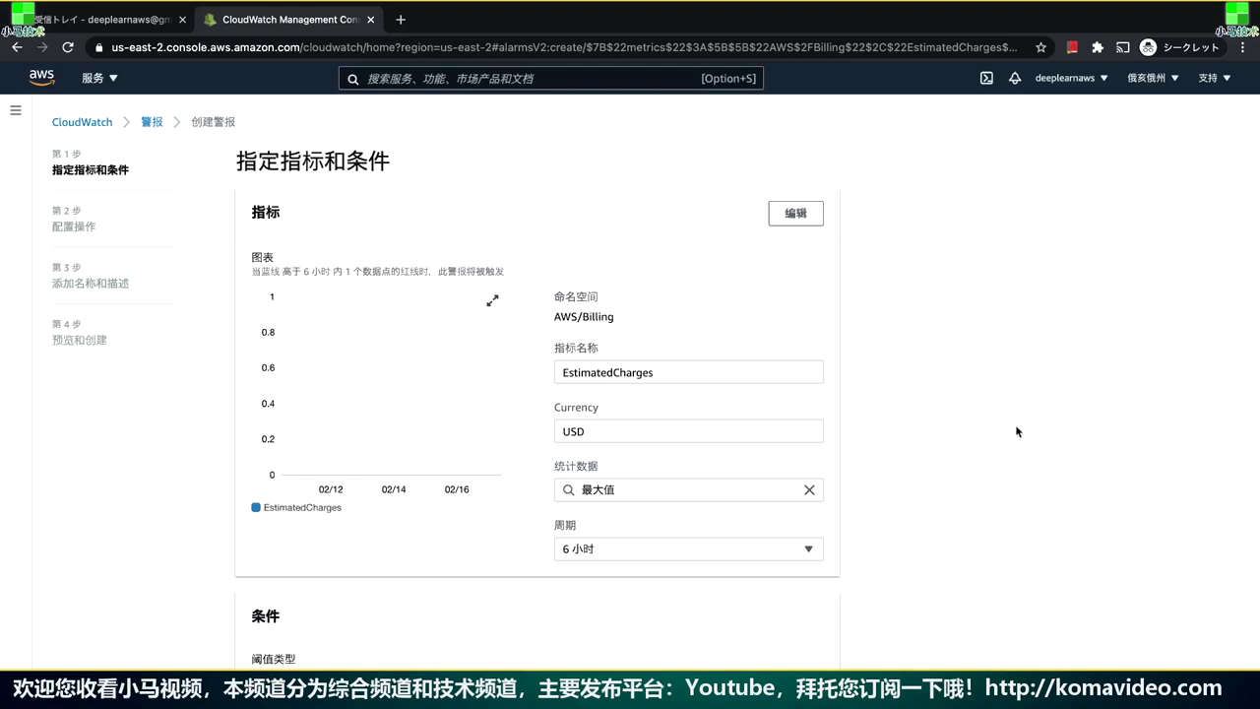
scroll(1015, 430, down, 2)
Review and adjust the EstimatedCharges metric settings in the alarm wizard
click(757, 298)
click(760, 365)
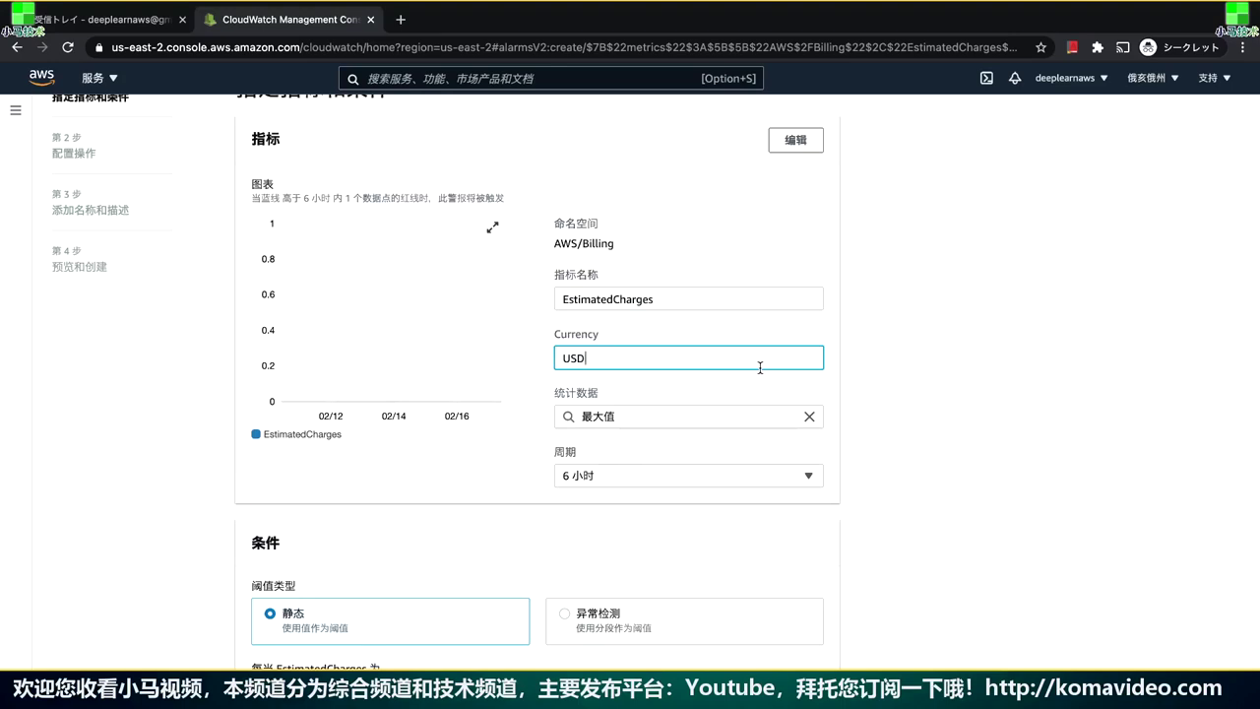
click(690, 424)
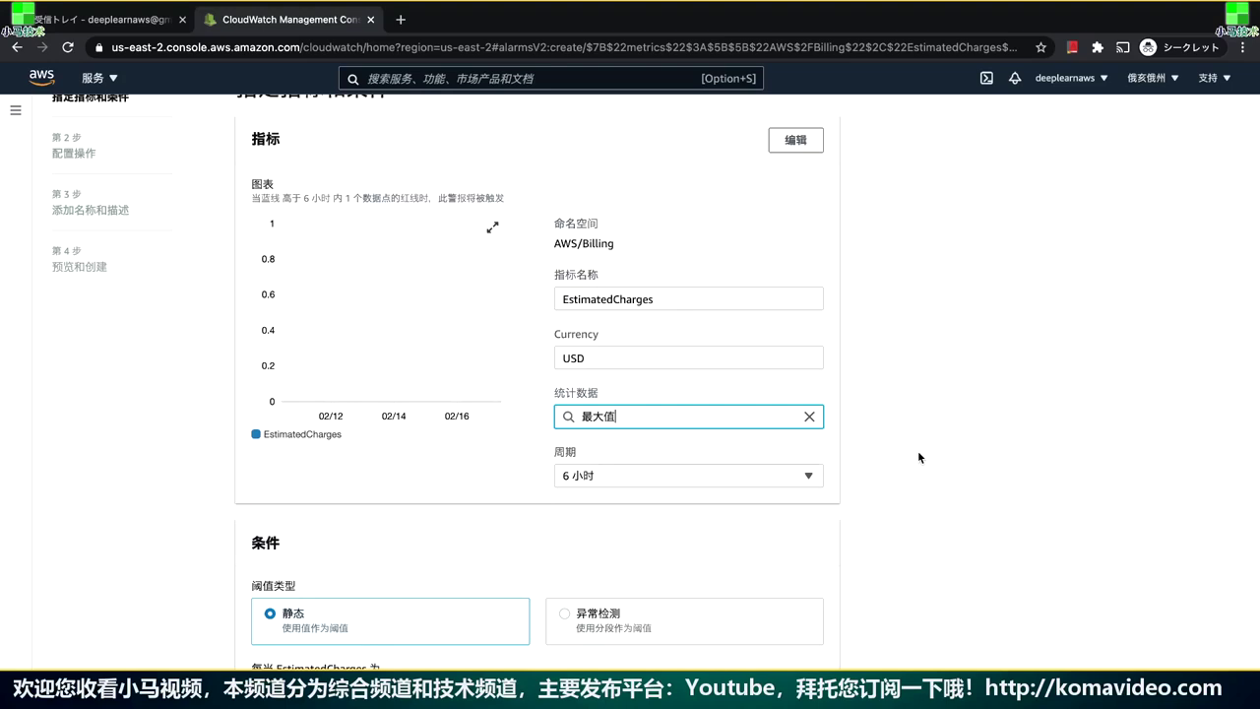
scroll(918, 450, down, 2)
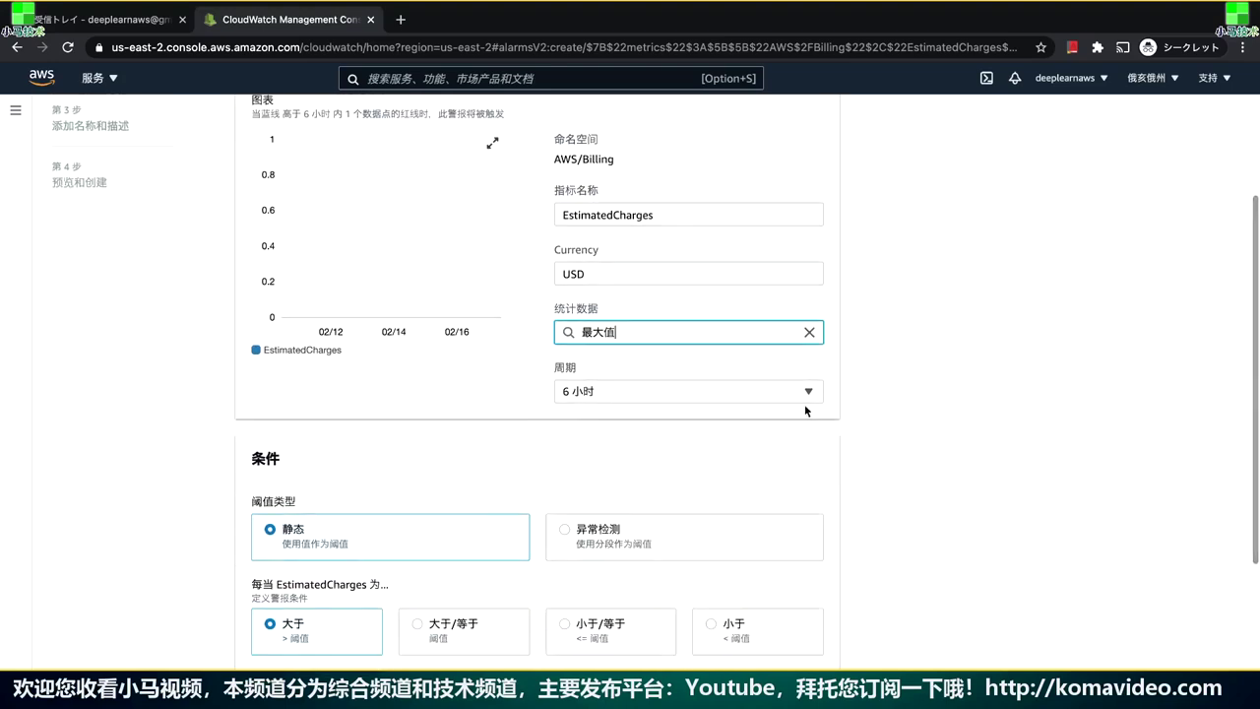
click(926, 456)
scroll(925, 456, down, 4)
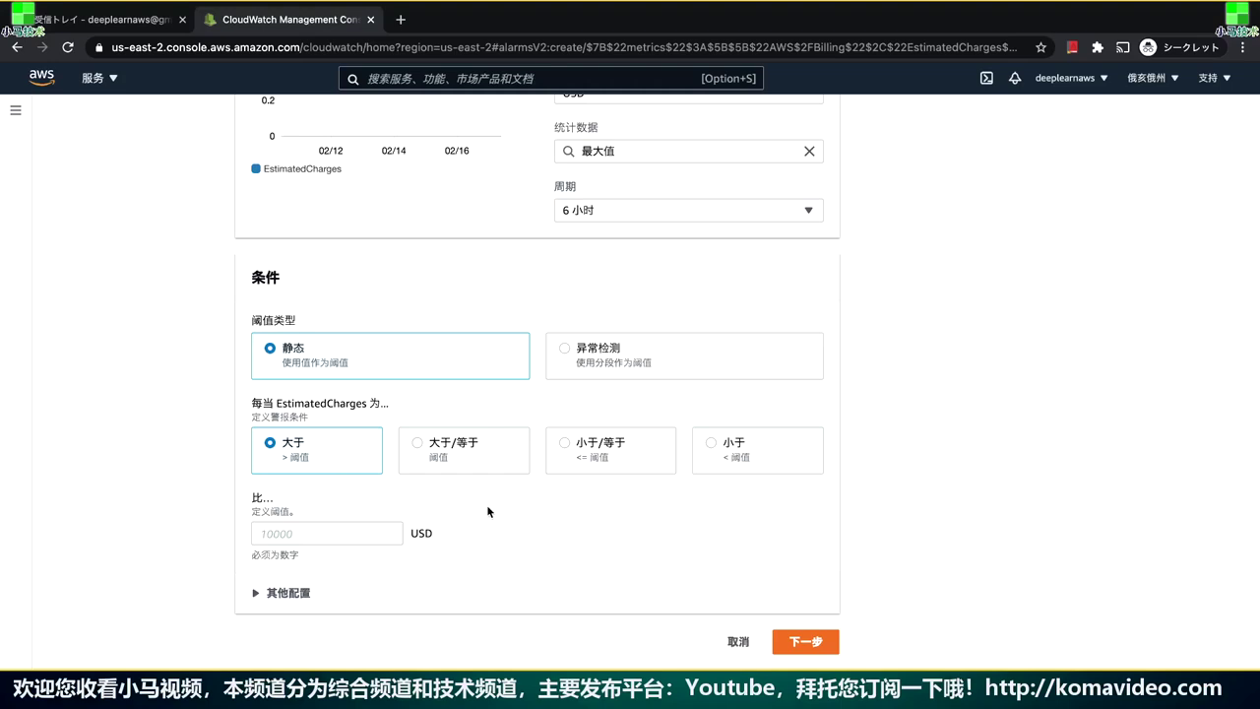
Set the condition to Greater/Equal with a 20 USD threshold and proceed to actions
click(471, 450)
click(352, 537)
text(20)
click(679, 535)
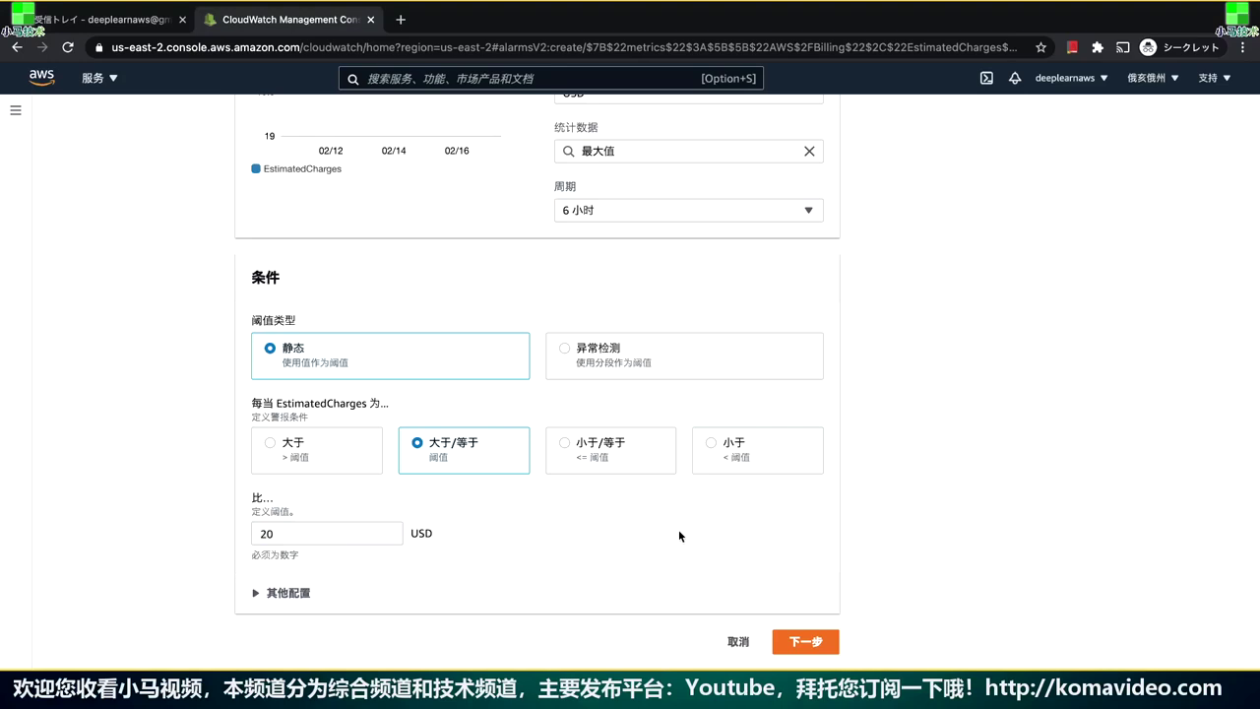
click(805, 642)
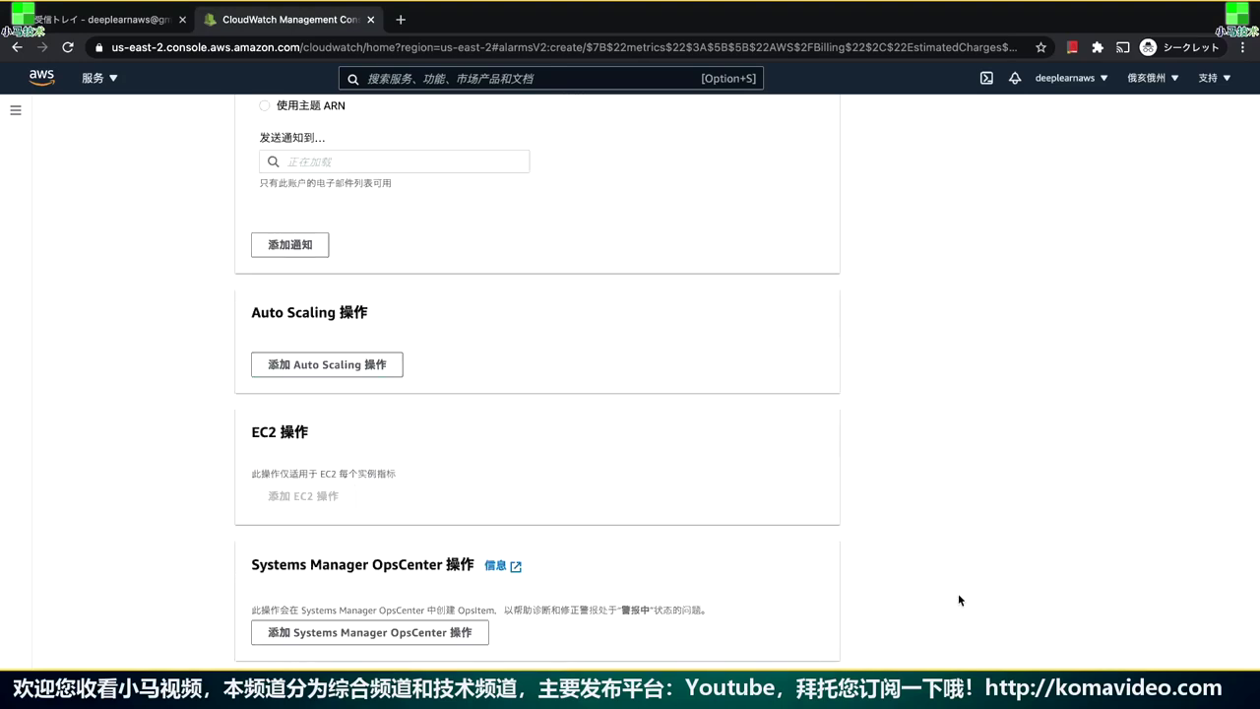
Choose to create a new SNS topic, Default_CloudWatch_Alarms_Topic, for the In-alarm state
scroll(960, 598, up, 6)
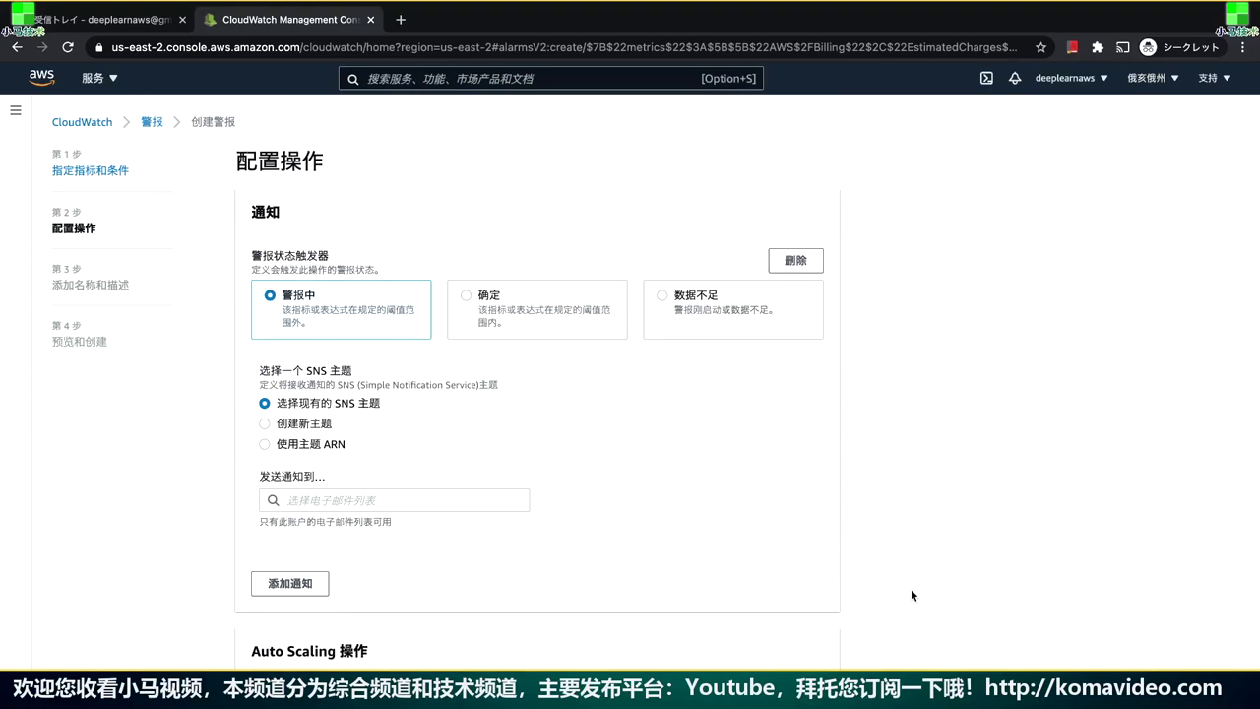
double_click(317, 371)
click(835, 450)
click(304, 423)
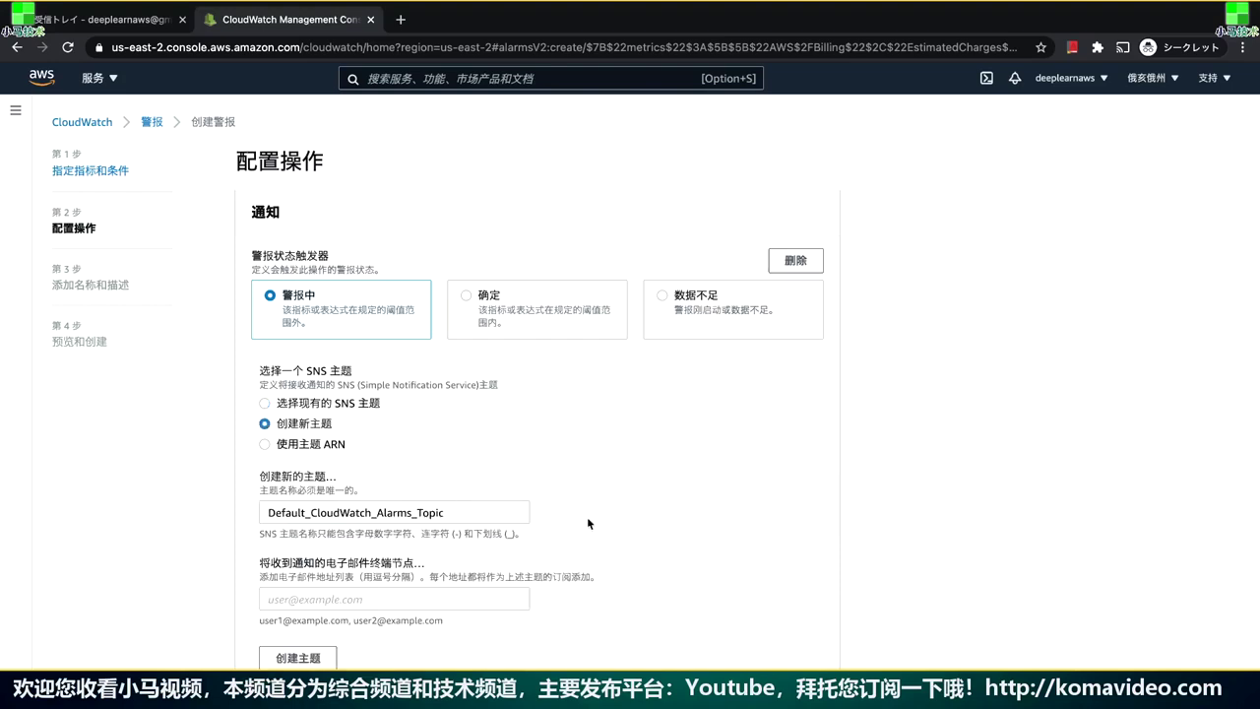
Enter the account's e-mail address as the topic's notification endpoint
scroll(605, 556, down, 2)
click(448, 518)
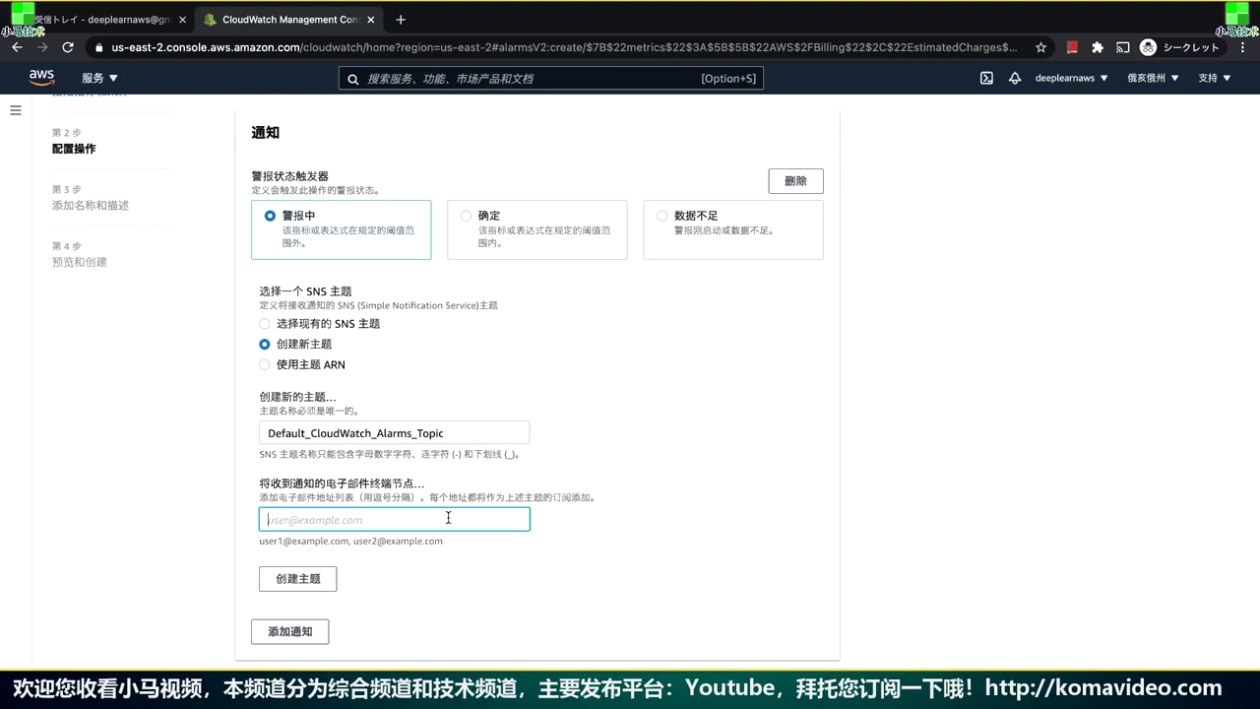
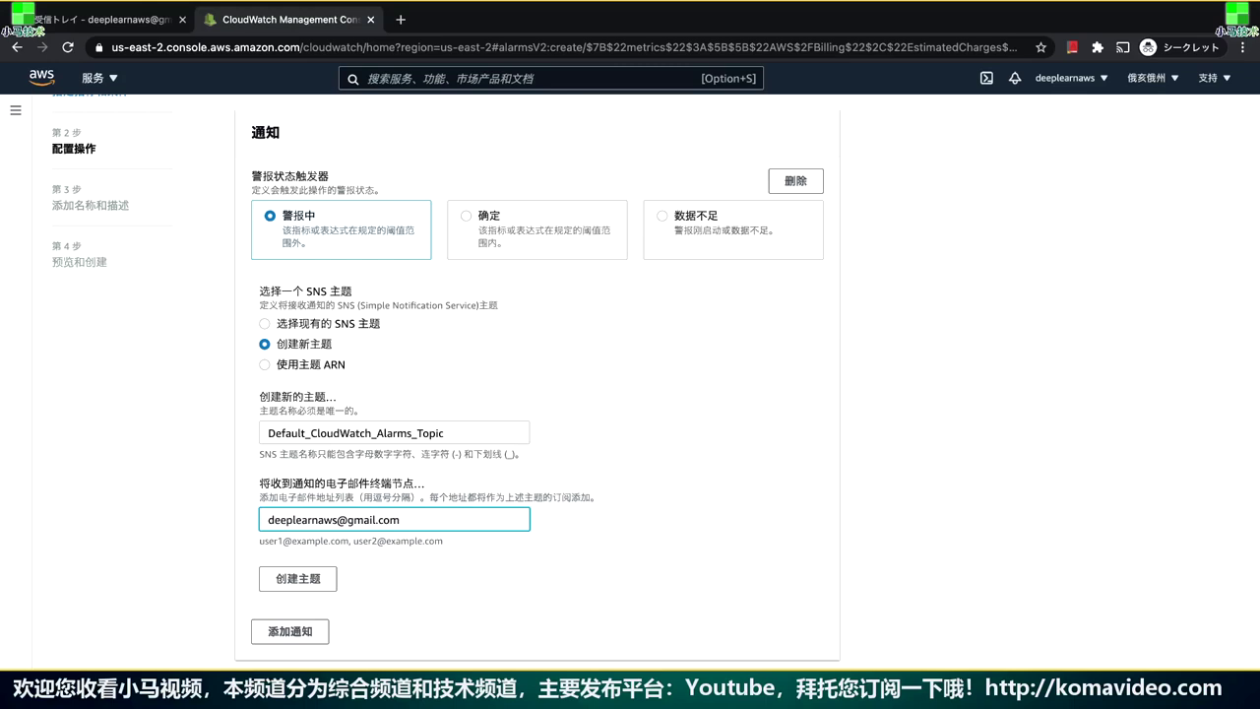
click(880, 479)
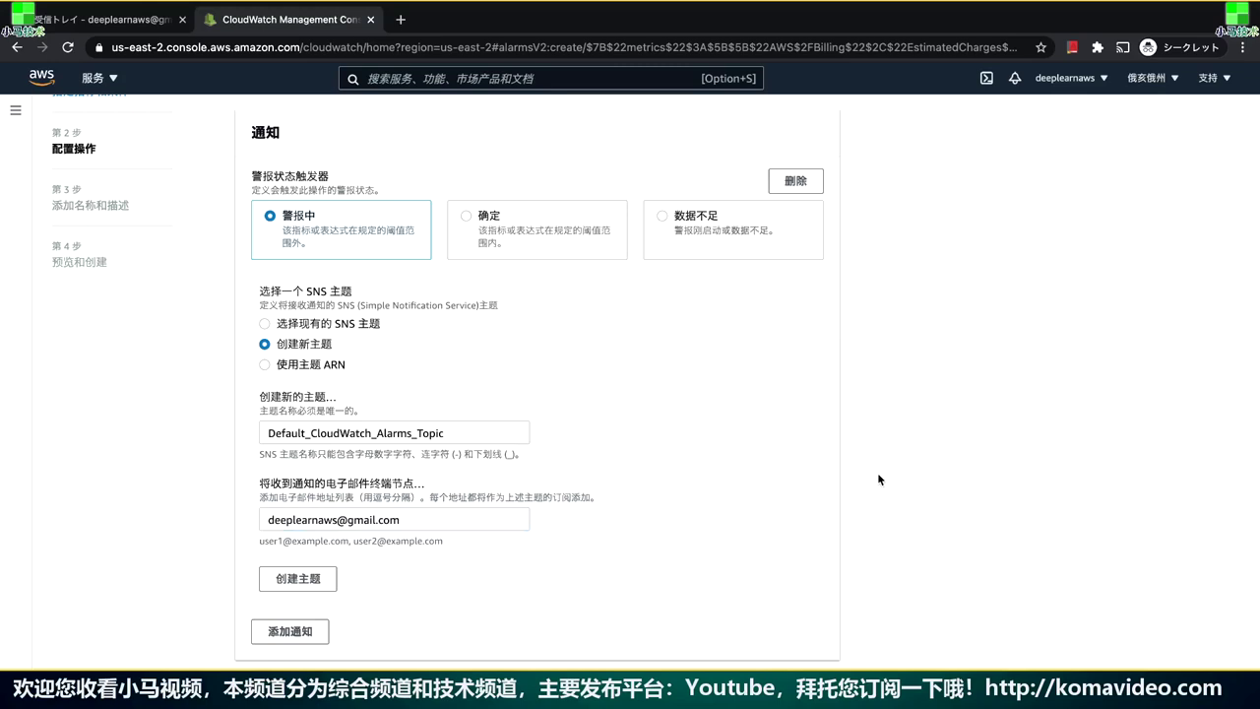
scroll(880, 479, down, 1)
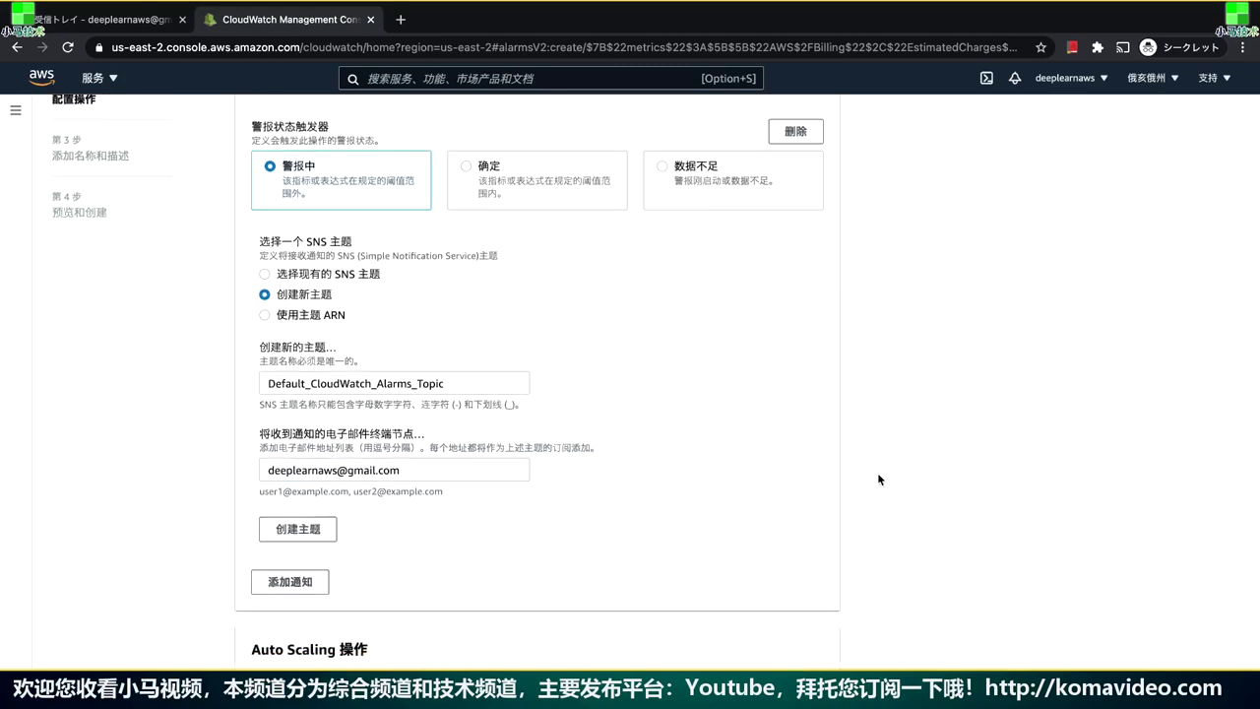
scroll(880, 480, down, 1)
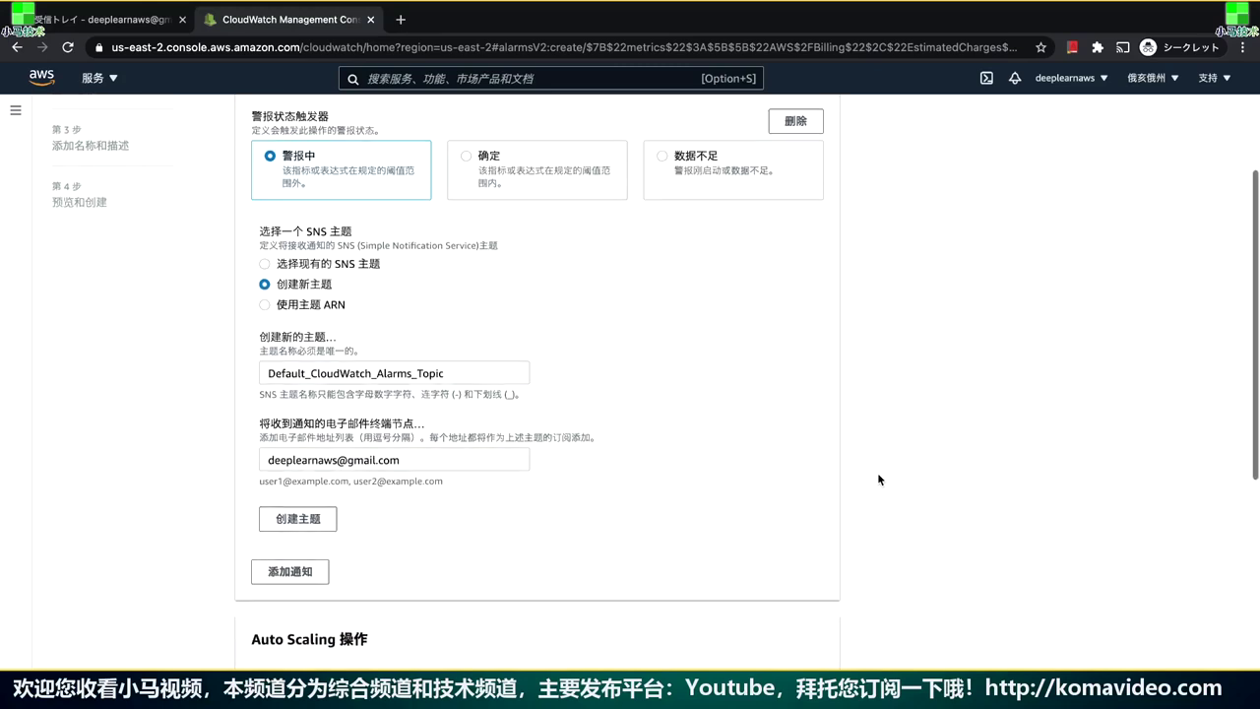
Create Default_CloudWatch_Alarms_Topic with the e-mail endpoint and view it in the SNS console
click(329, 526)
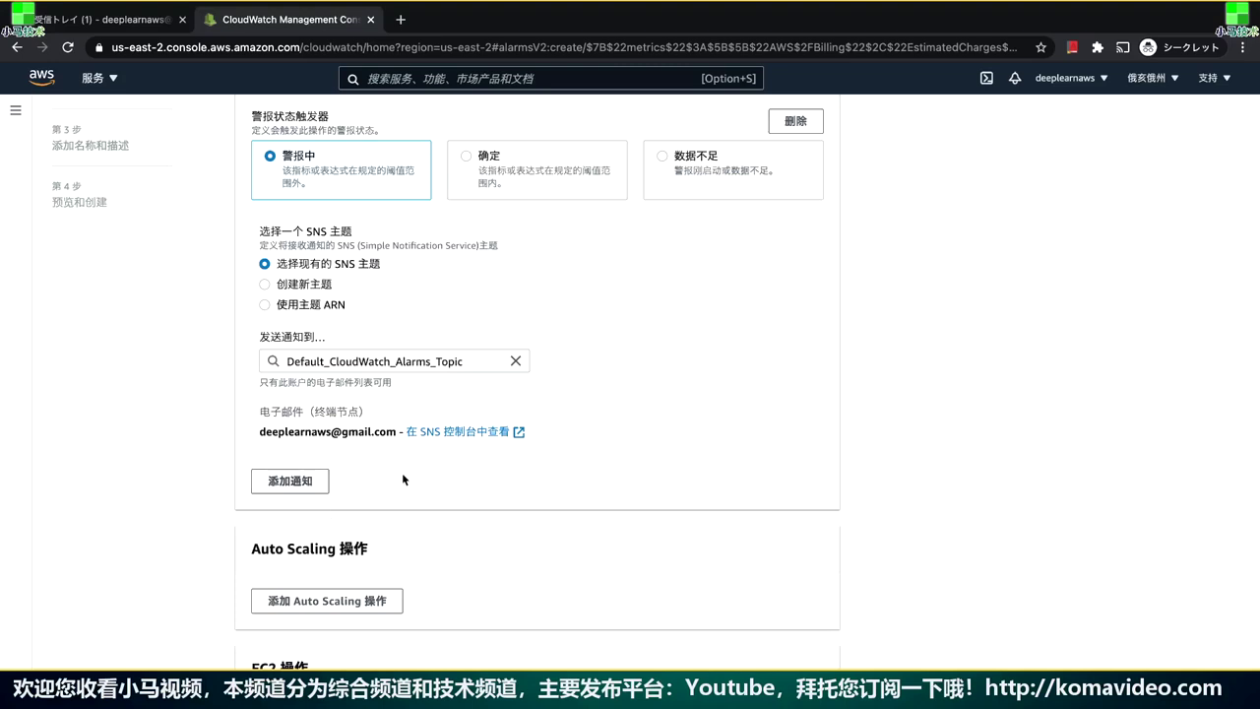
click(448, 439)
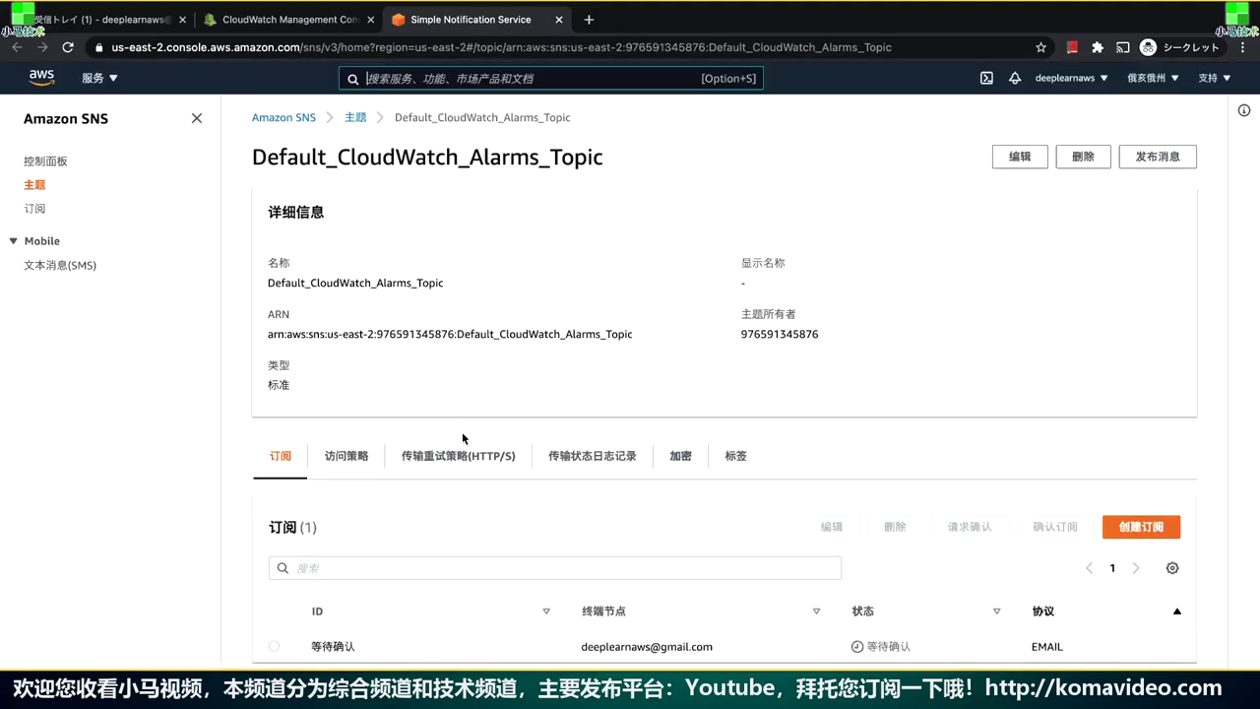
Check the e-mail subscription shows Pending confirmation, then go to the Gmail tab
scroll(462, 438, down, 1)
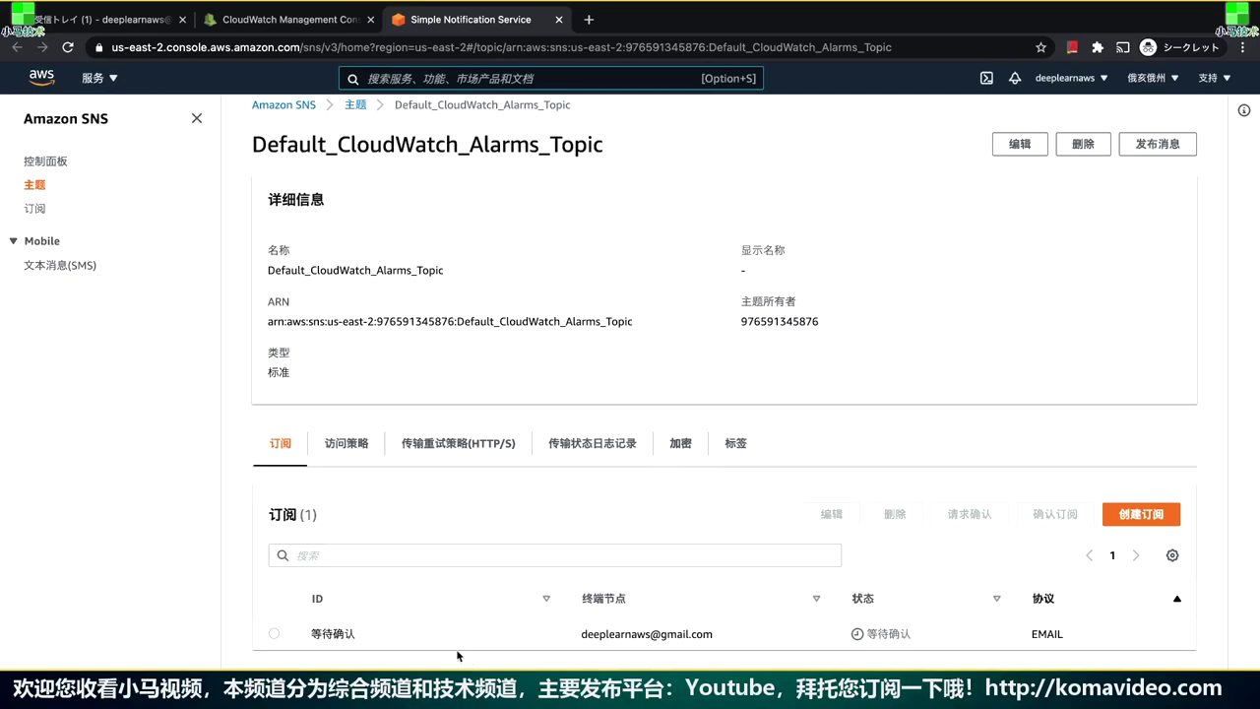
click(122, 21)
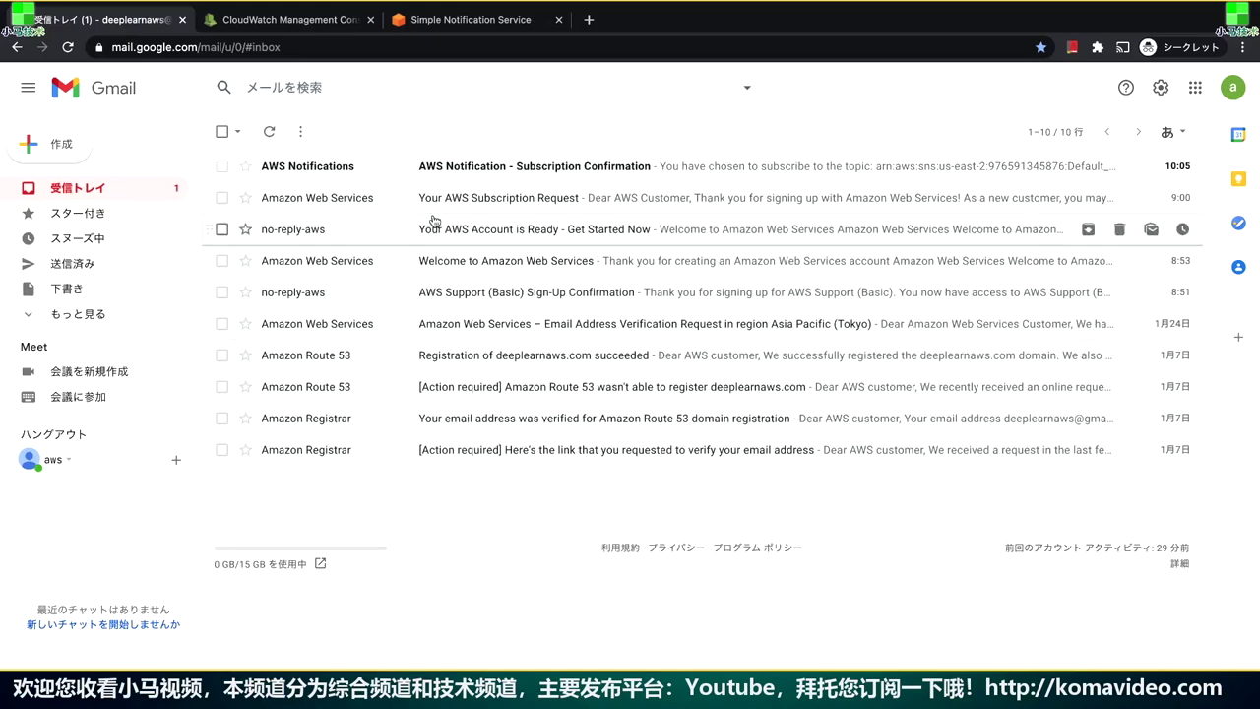
Open the AWS Subscription Confirmation e-mail and follow its Confirm subscription link
click(555, 169)
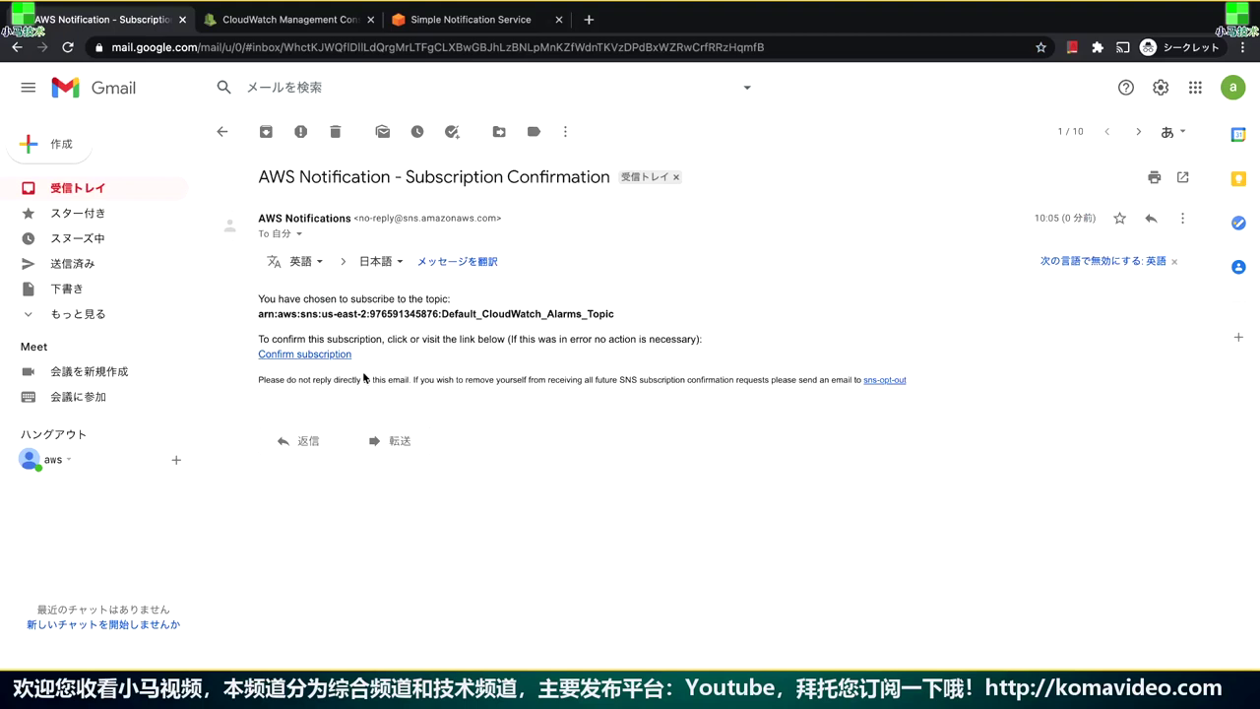
click(325, 356)
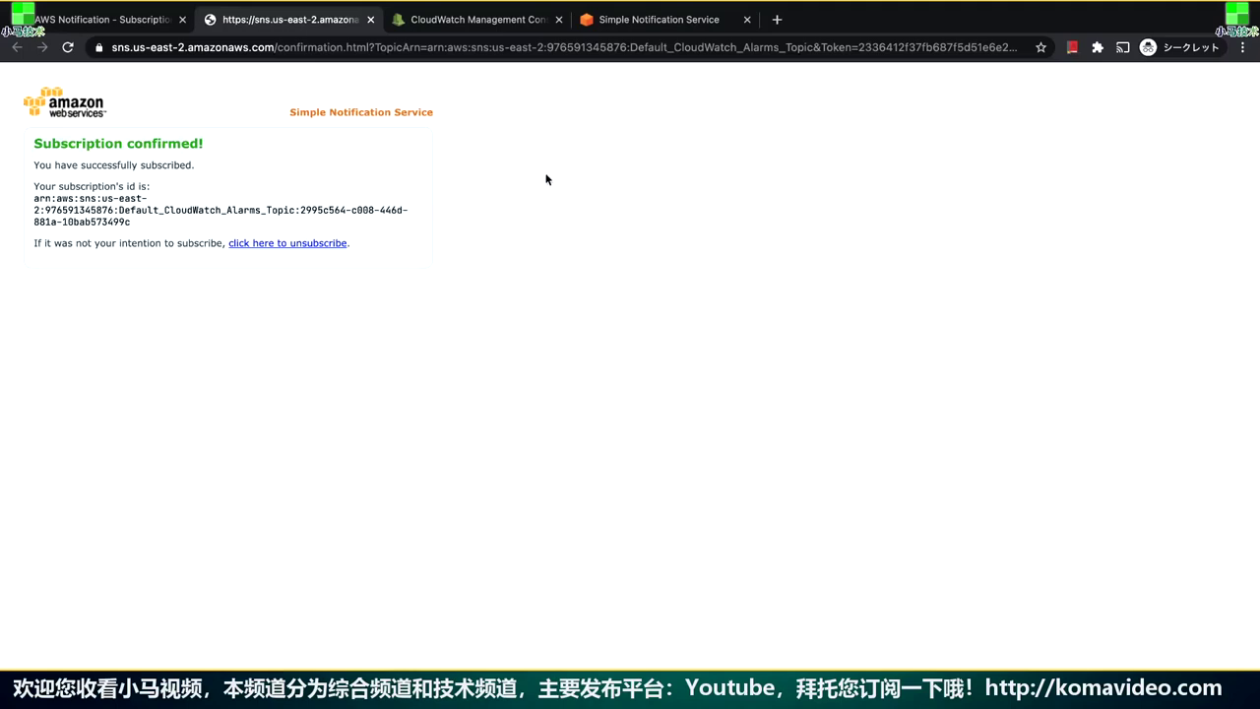
Reload the SNS topic page to see the subscription confirmed, then return to the CloudWatch wizard
click(654, 22)
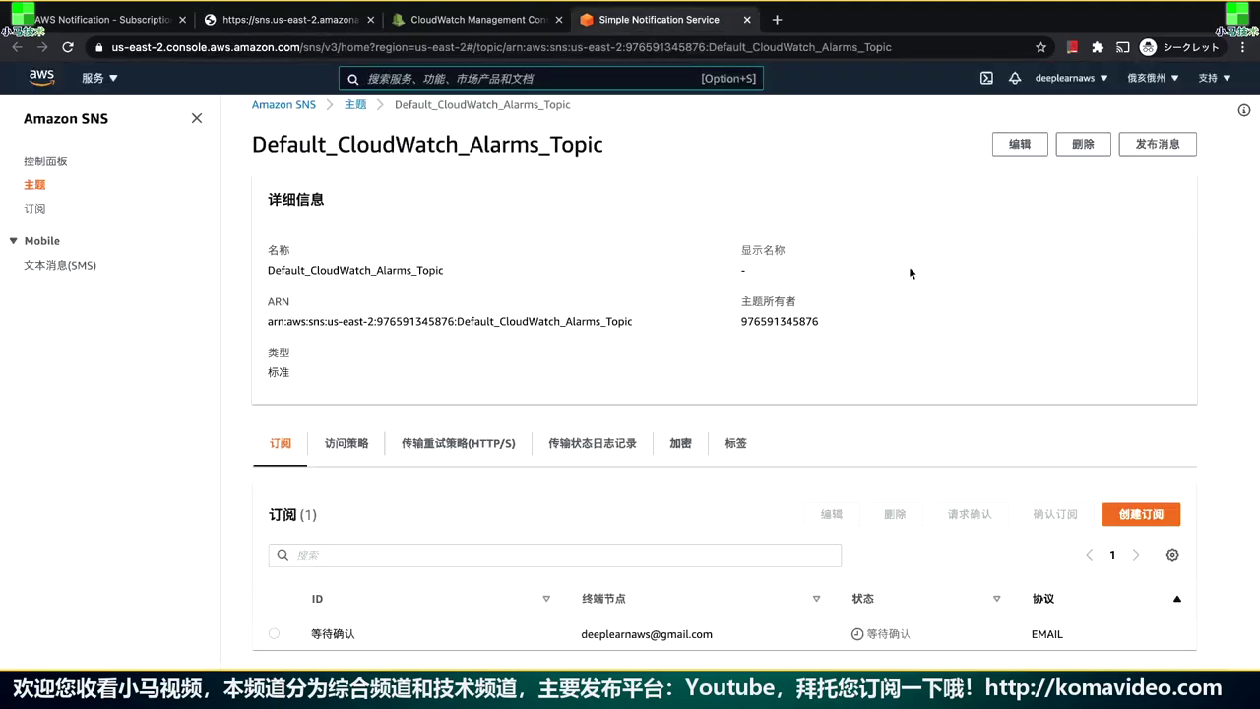
key(super+r)
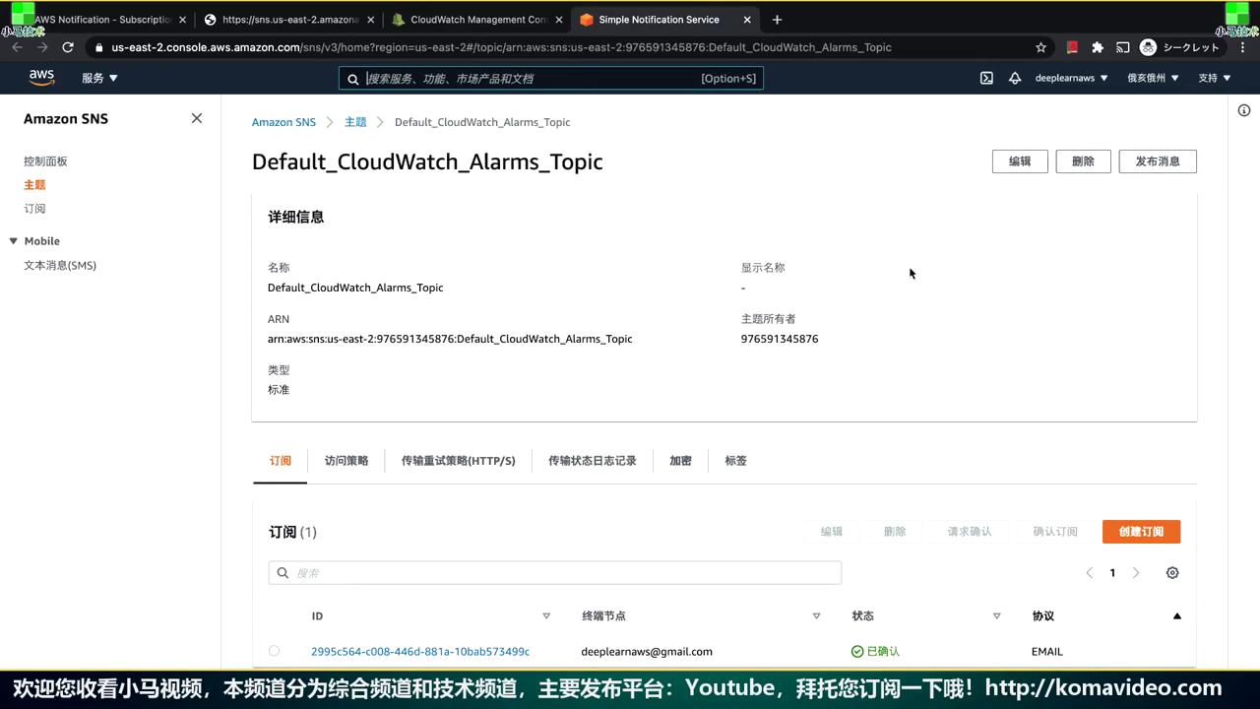
click(506, 28)
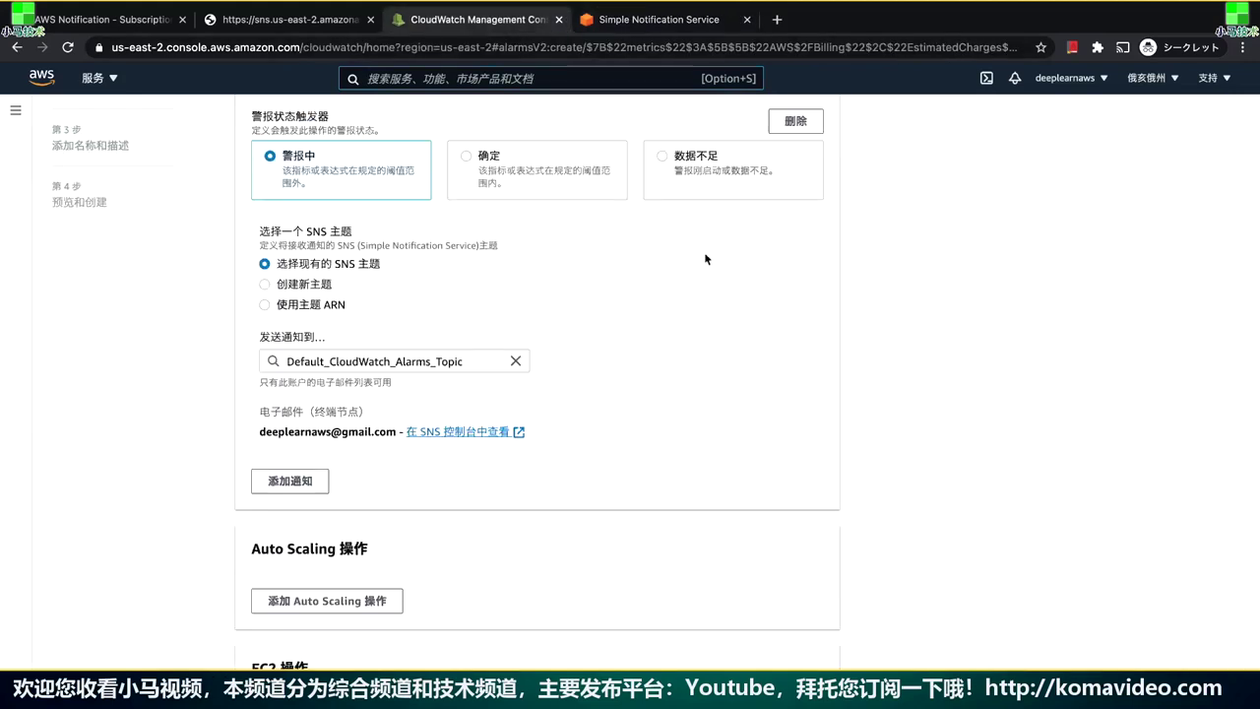
Advance to naming and enter the alarm name 我的账单警告 using pinyin input
scroll(871, 393, down, 5)
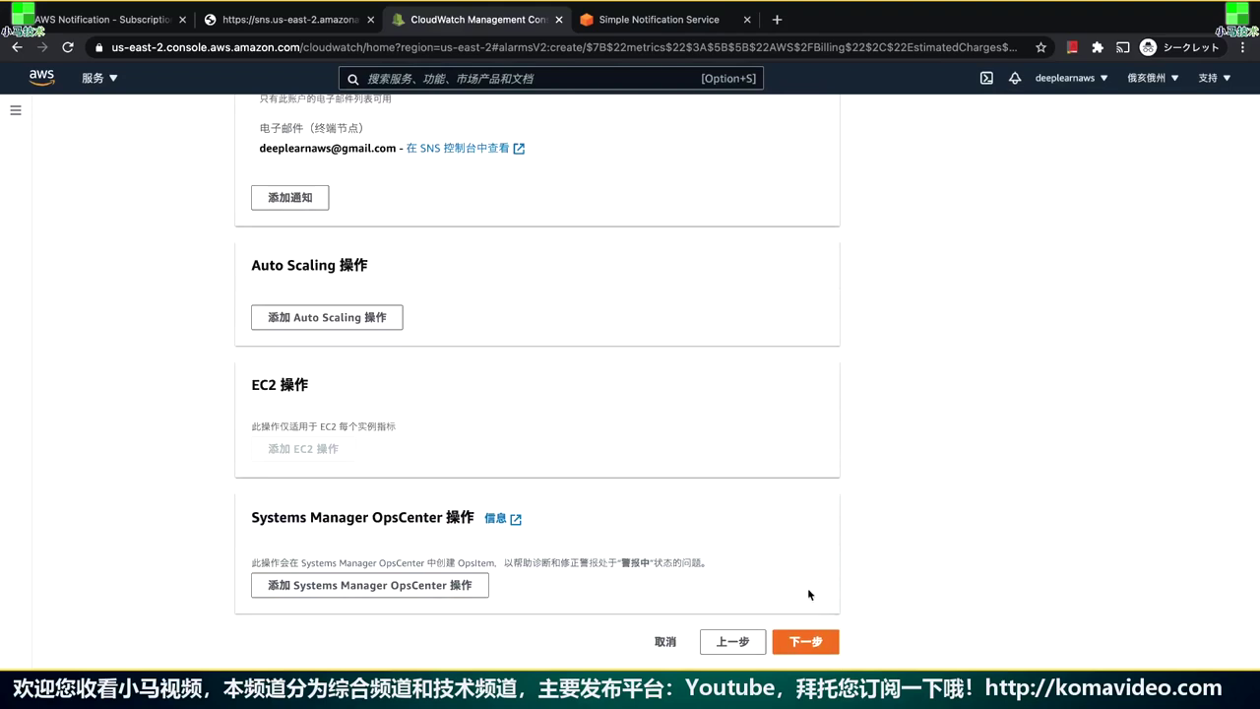
click(805, 643)
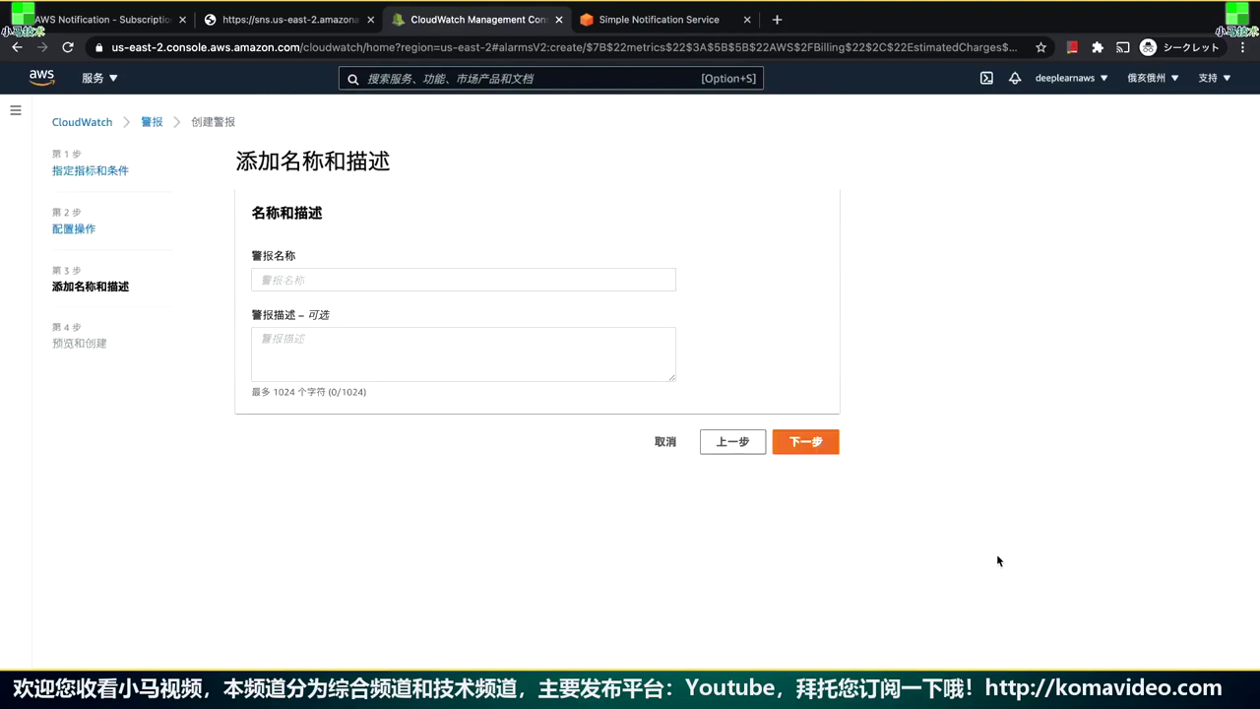
click(481, 282)
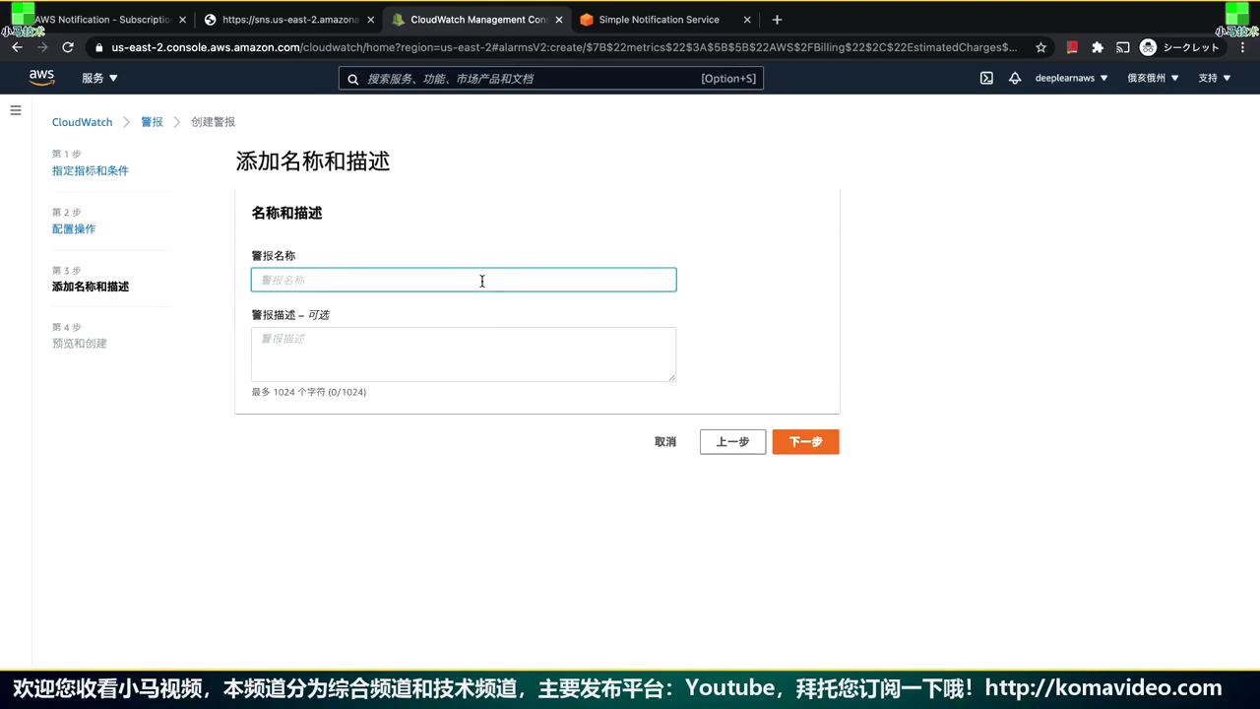
key(ctrl+space)
text(wodezhdang)
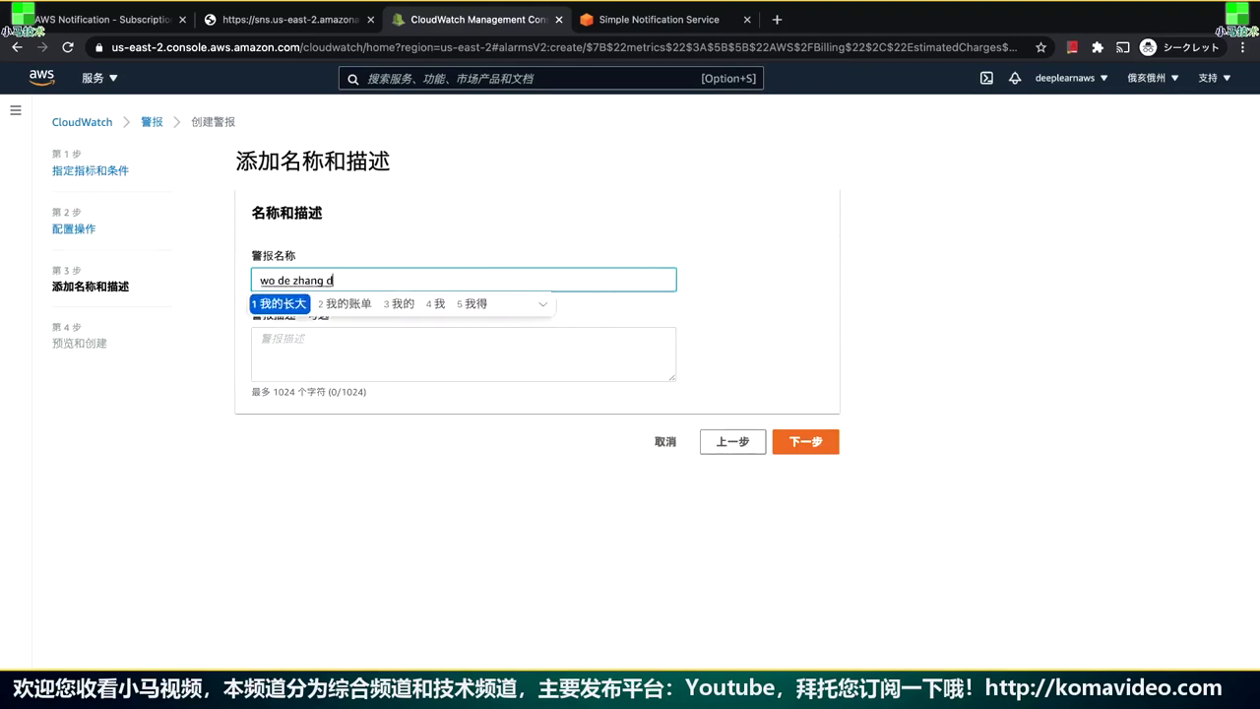
key(space)
key(BackSpace)
key(BackSpace)
text(zhangdang)
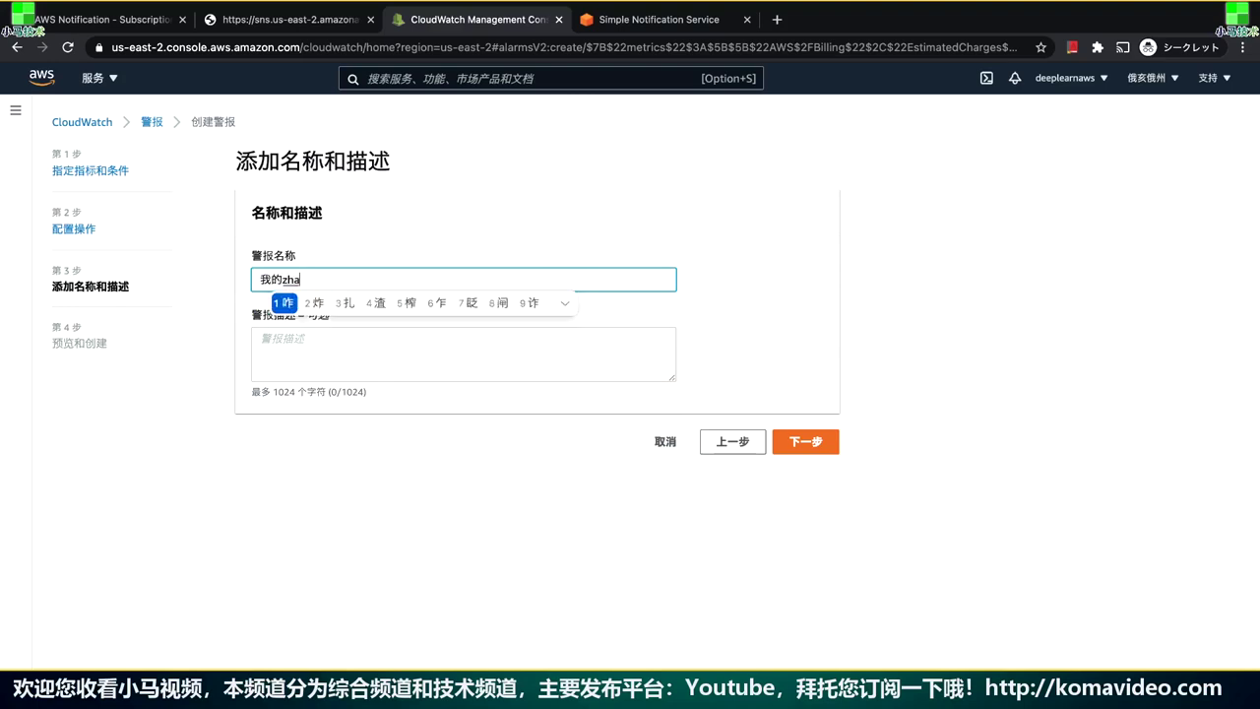
key(space)
key(BackSpace)
key(BackSpace)
text(zhangdan)
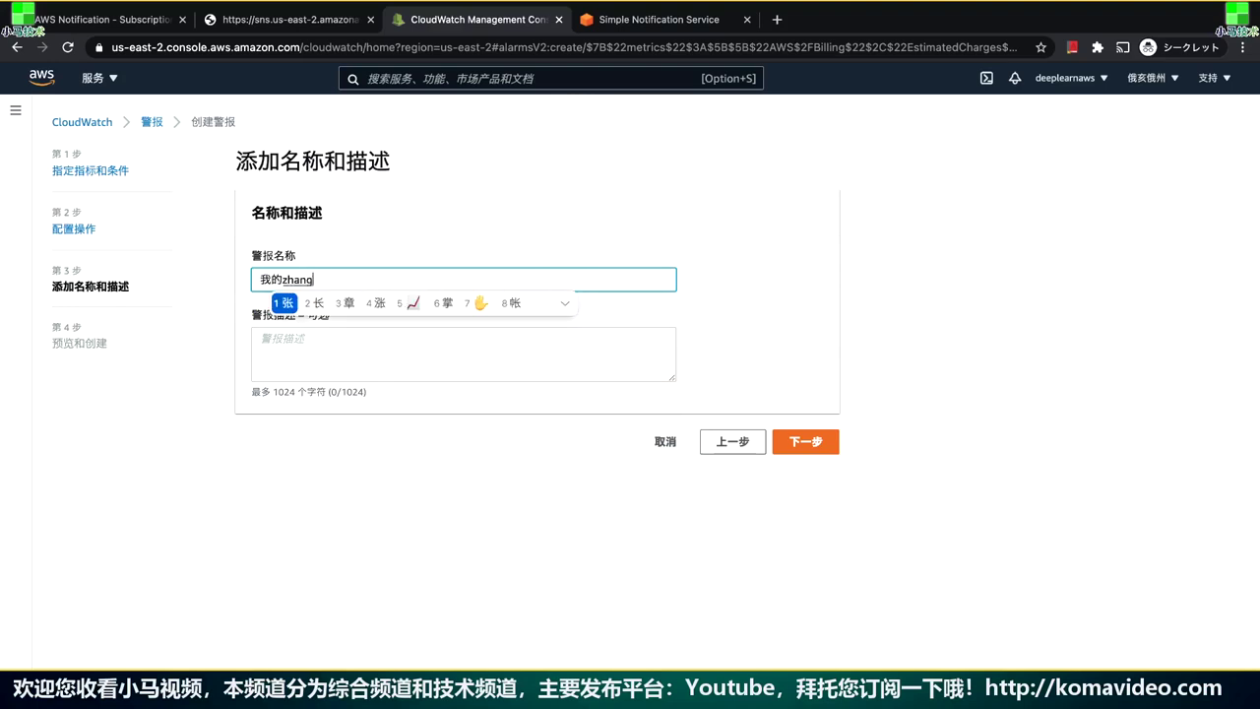
key(space)
text(jinggao)
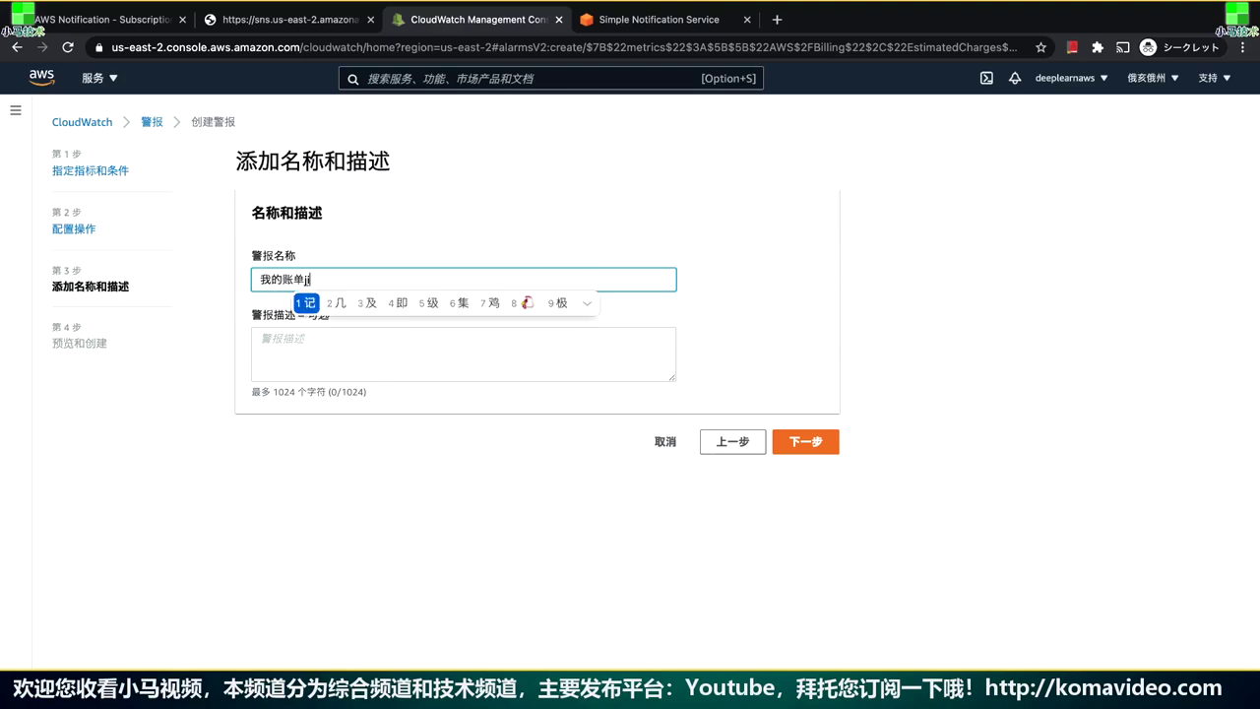
key(space)
Enter the description 我的账单我做主 and continue to the preview step
click(260, 339)
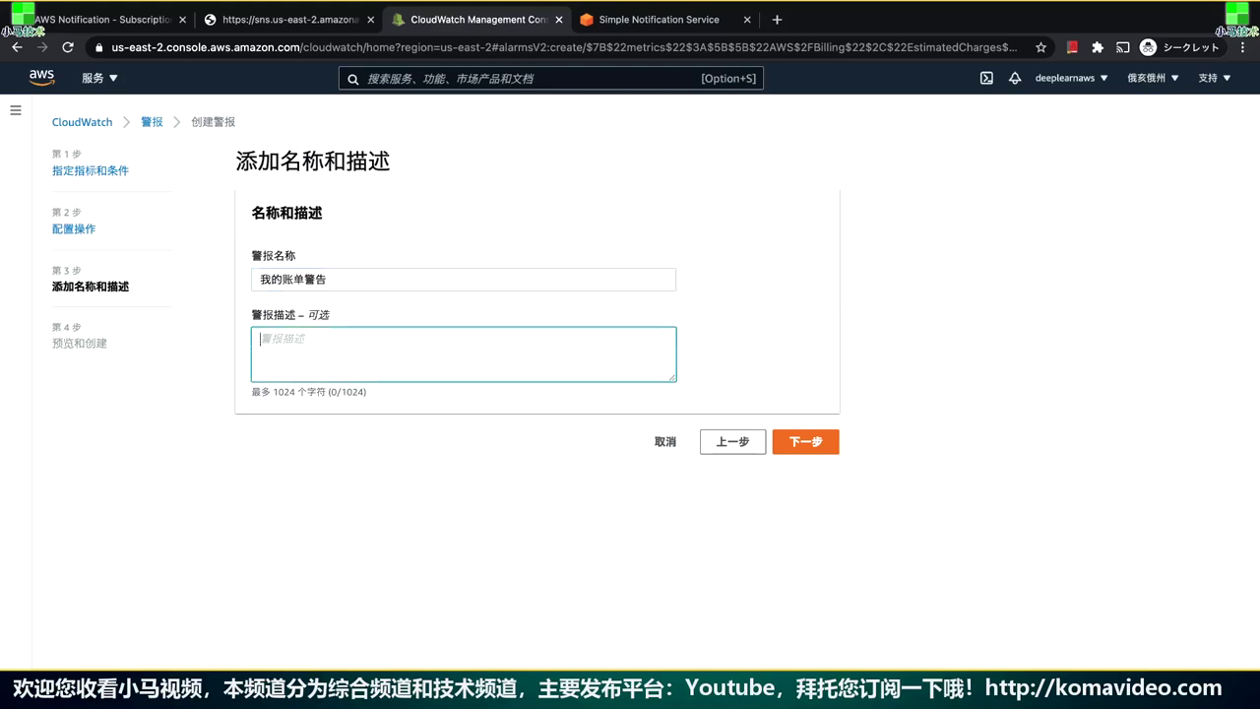
text(wodezhangdan)
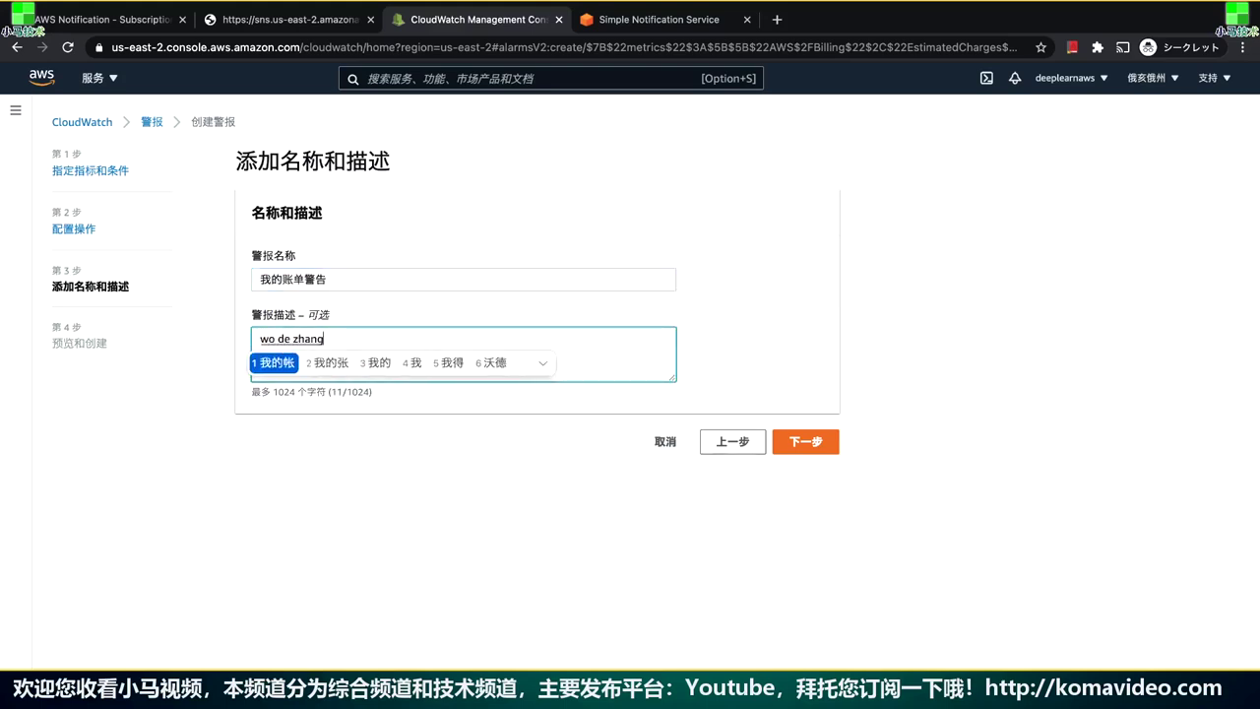
key(space)
text(wozuozhu)
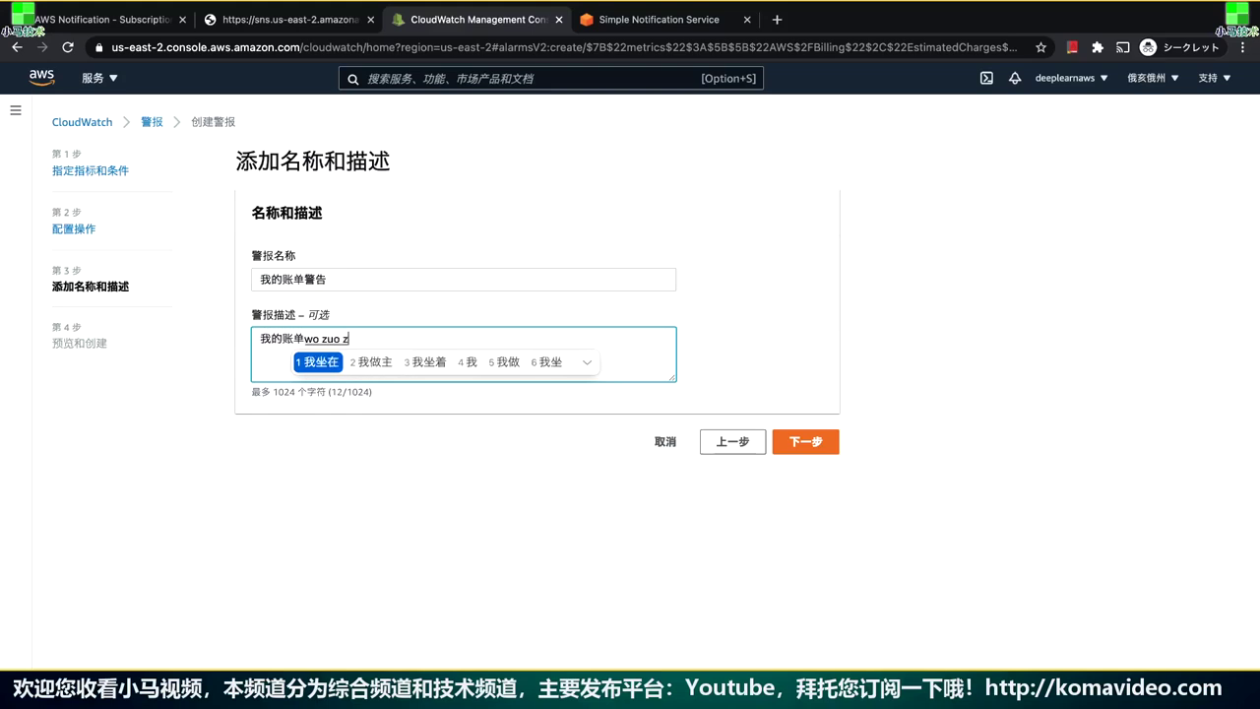
key(space)
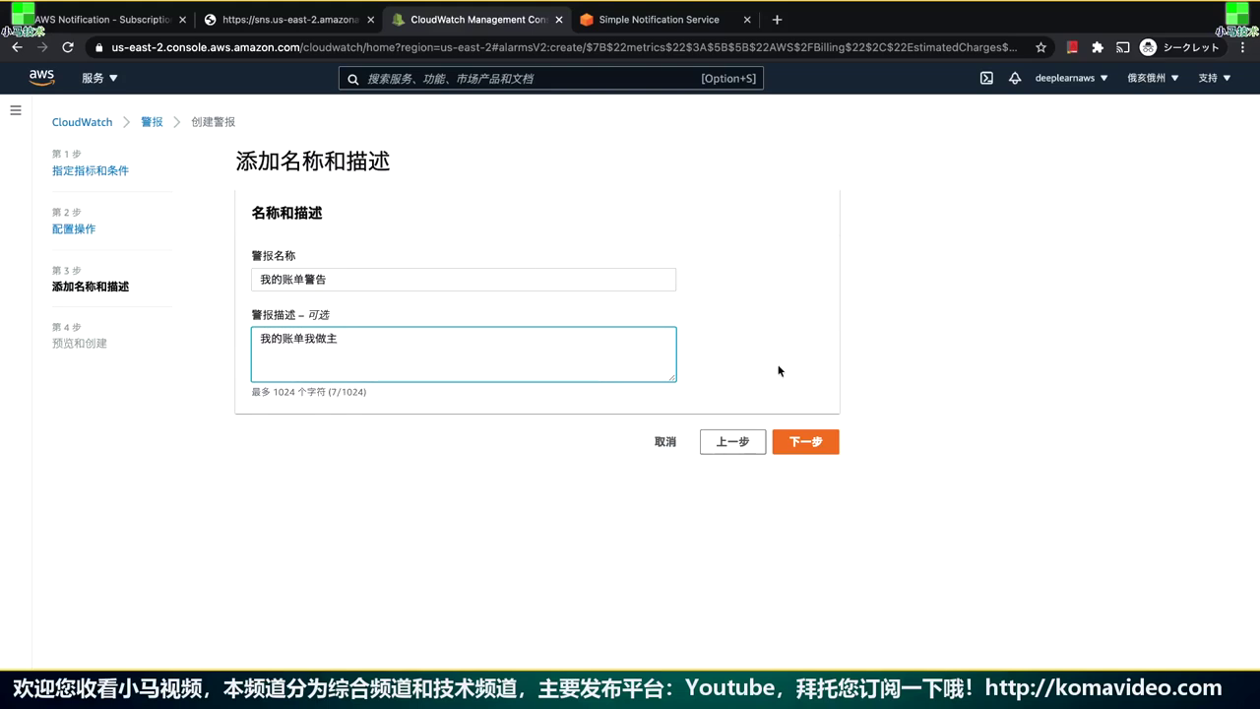
click(805, 441)
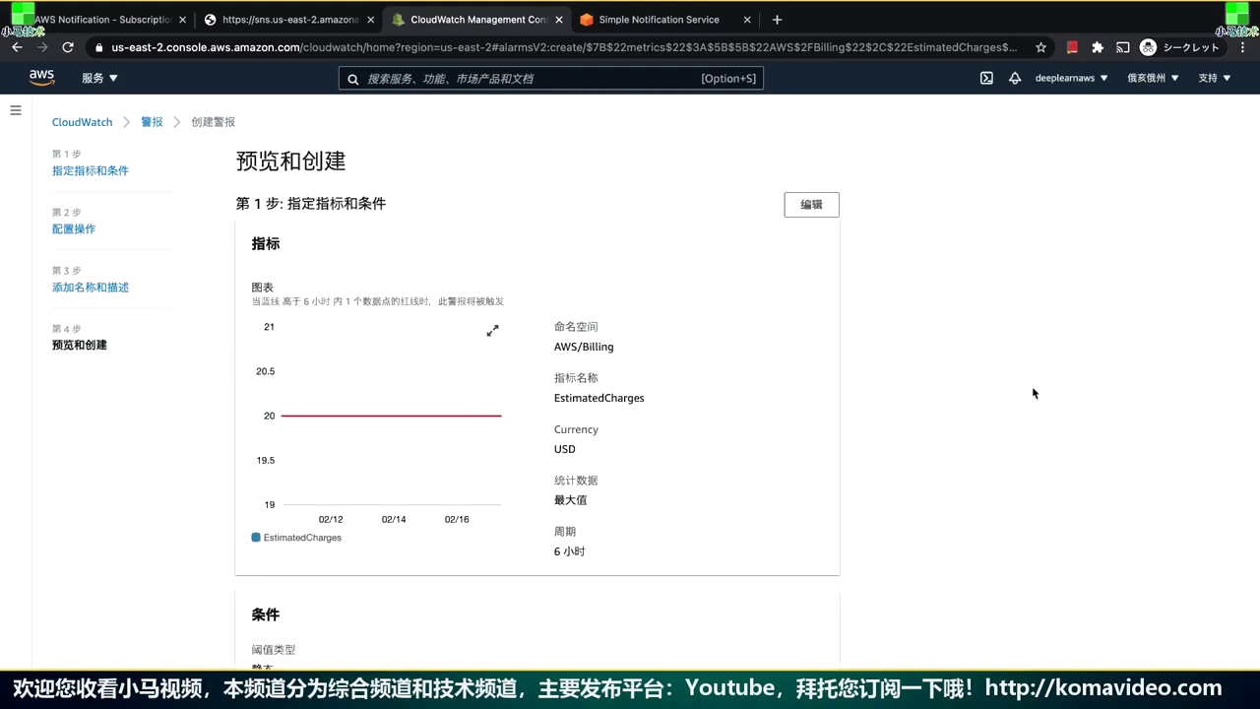
Review the preview settings and create the 我的账单警告 alarm for EstimatedCharges >= 20 USD
scroll(1033, 393, down, 5)
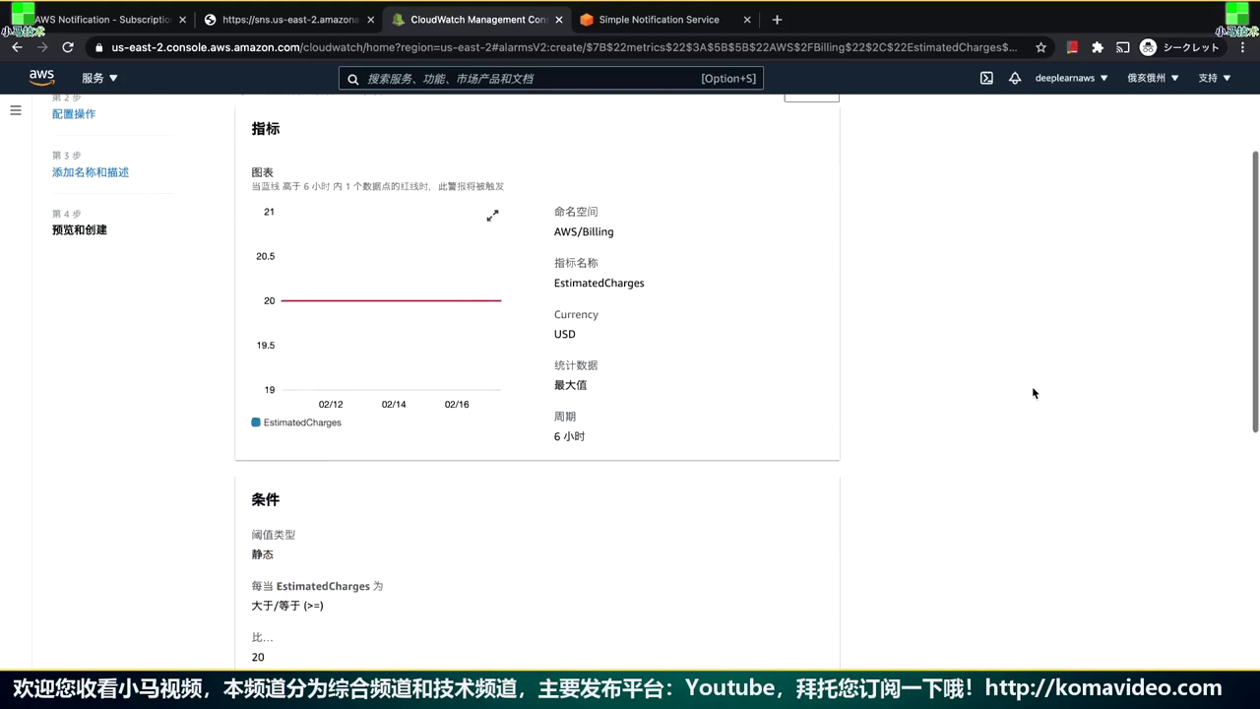
scroll(1033, 393, down, 5)
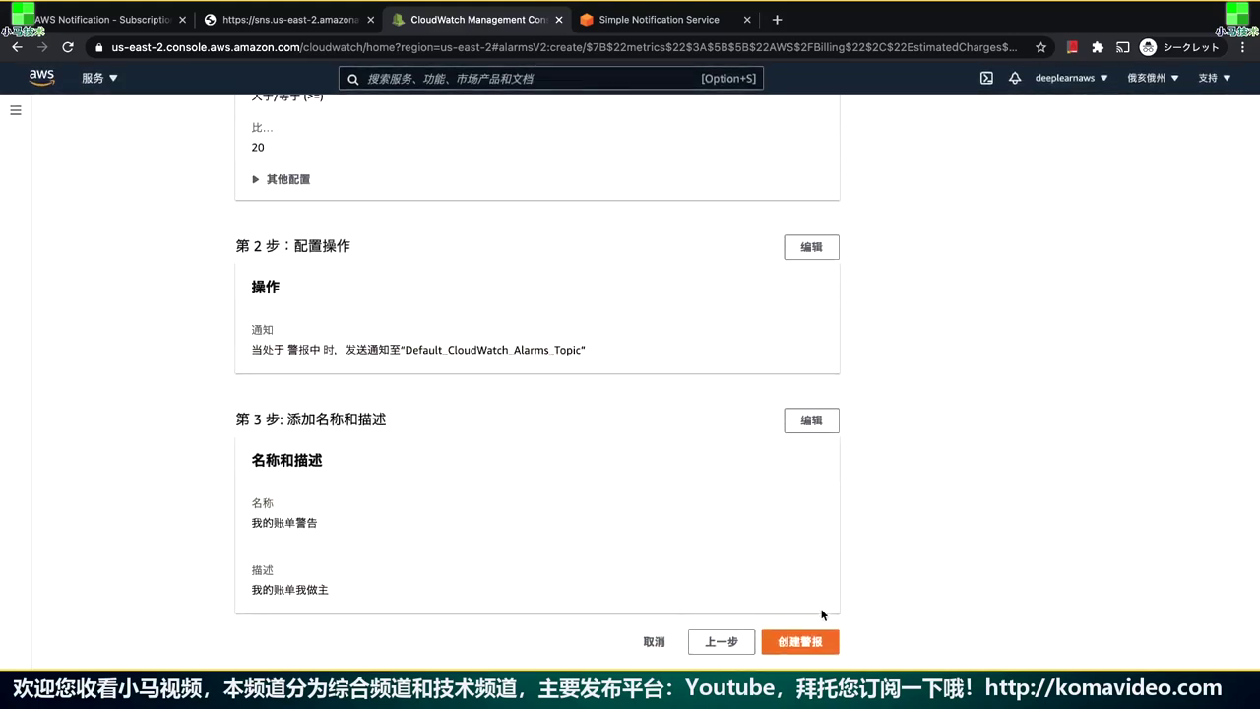
click(827, 641)
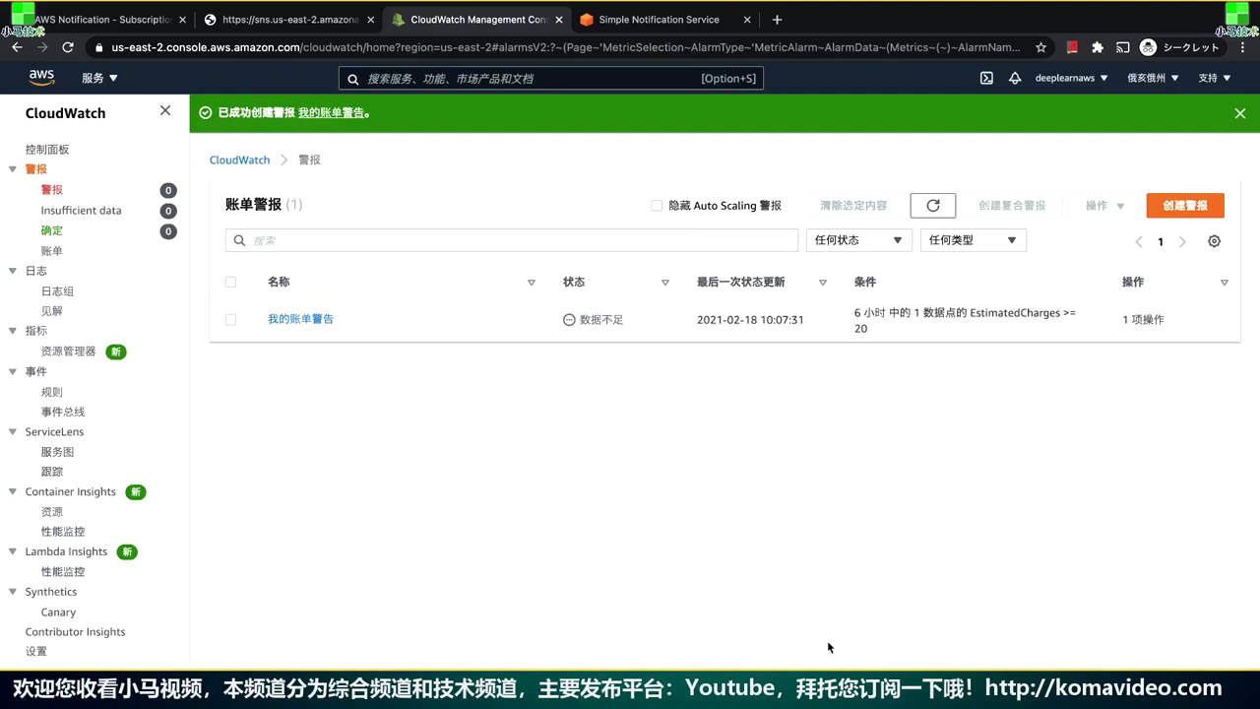
Inspect the 我的账单警告 alarm's details, actions and history, then return to README.md in VS Code
click(317, 320)
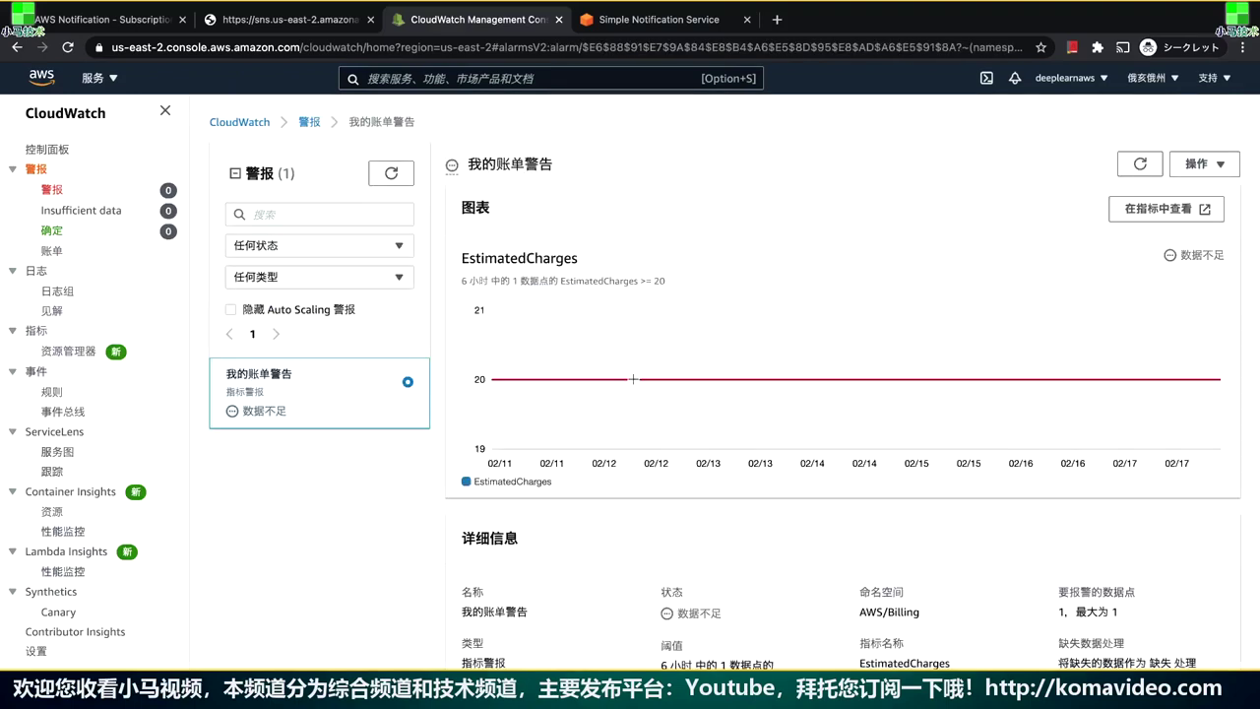
scroll(633, 378, down, 5)
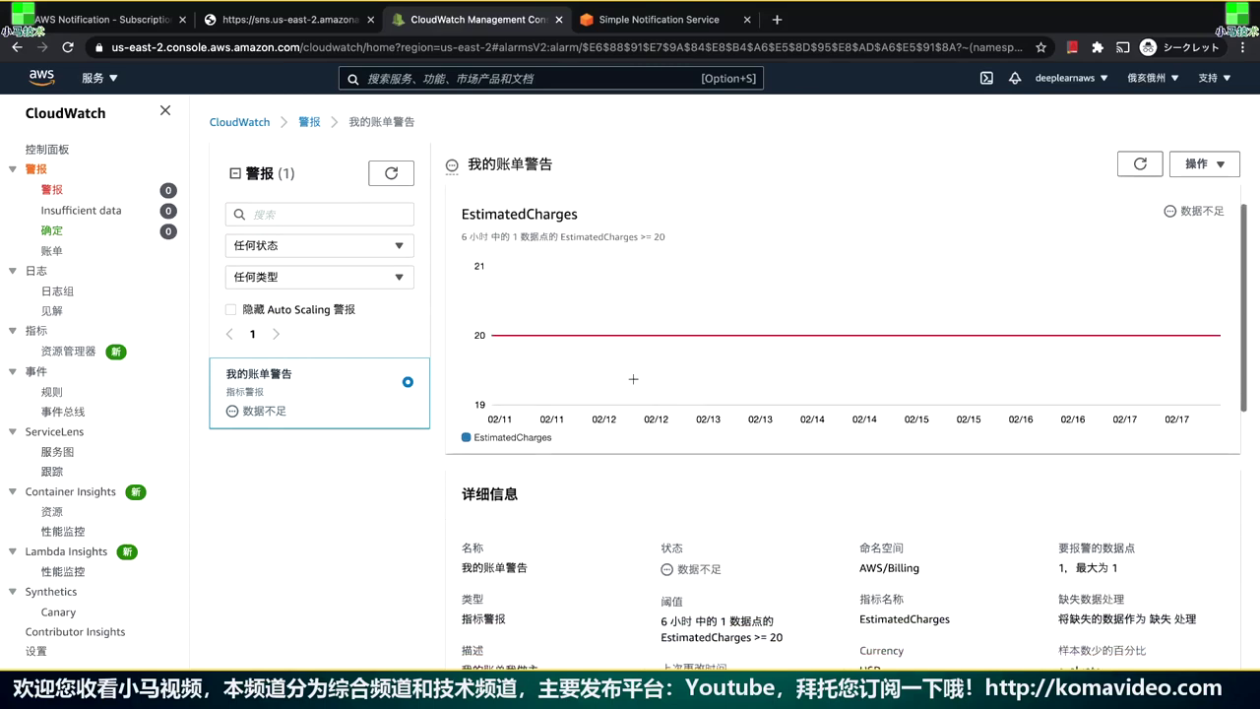
scroll(634, 382, down, 5)
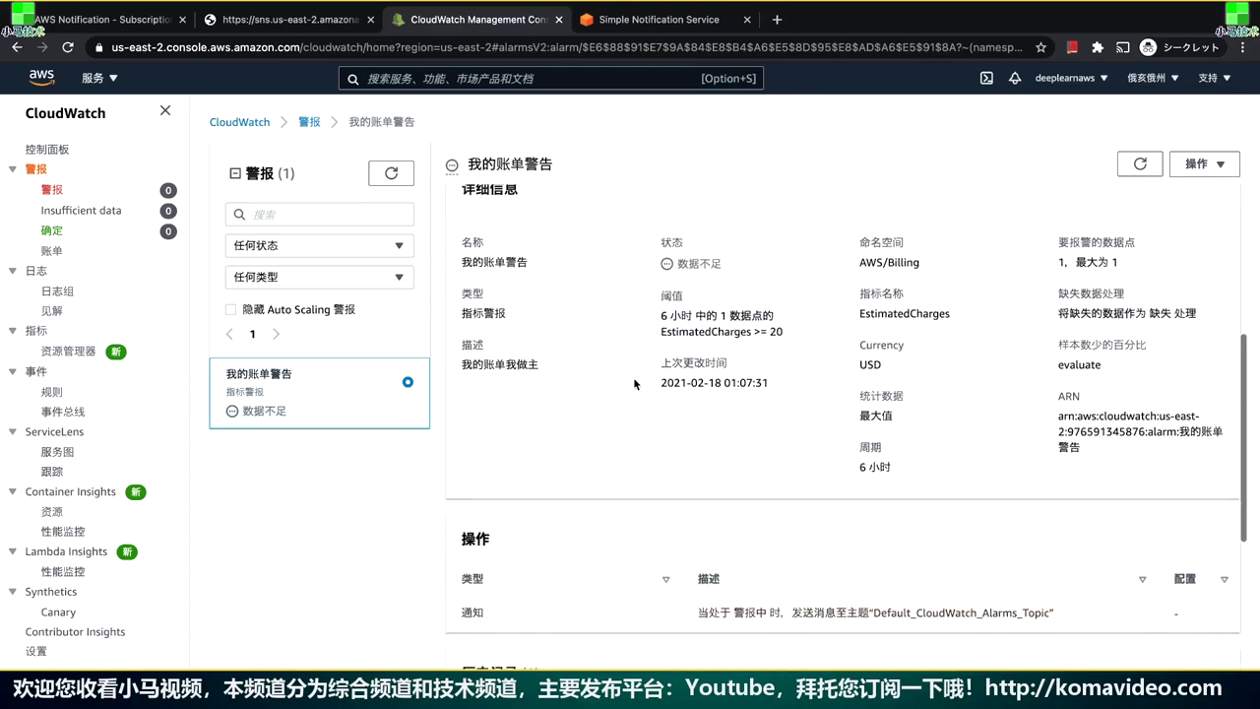
scroll(633, 377, down, 2)
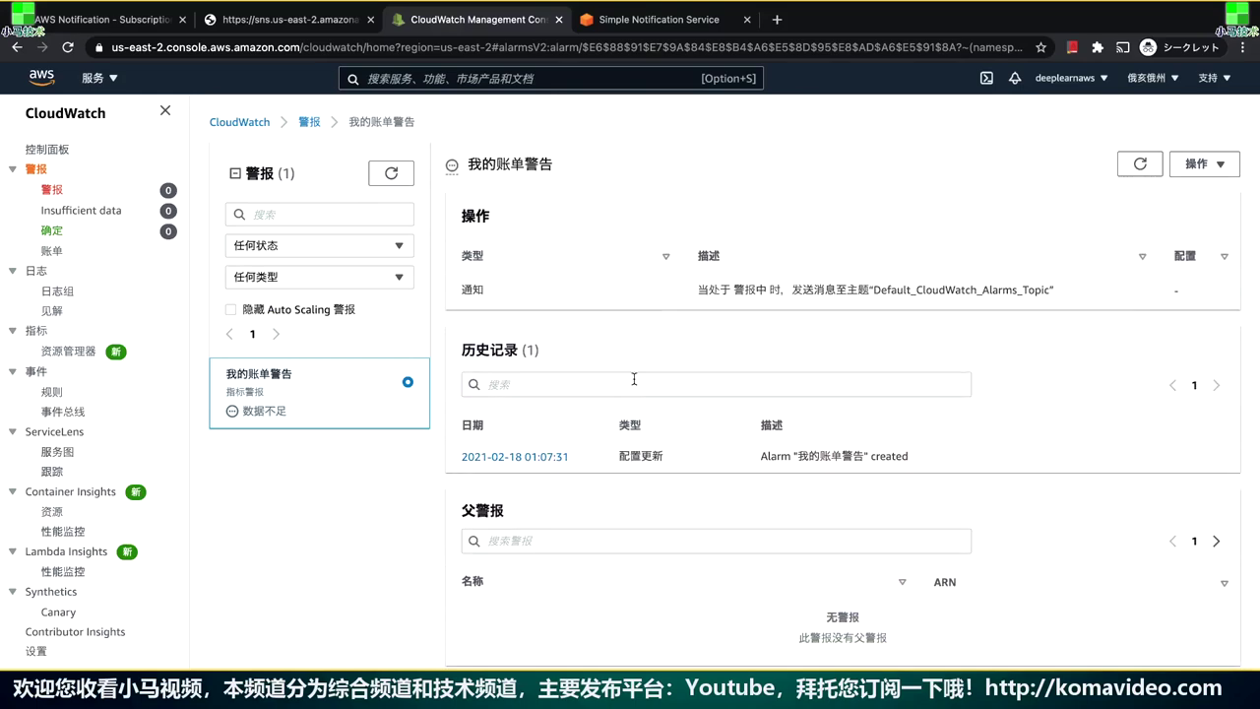
key(ctrl+Left)
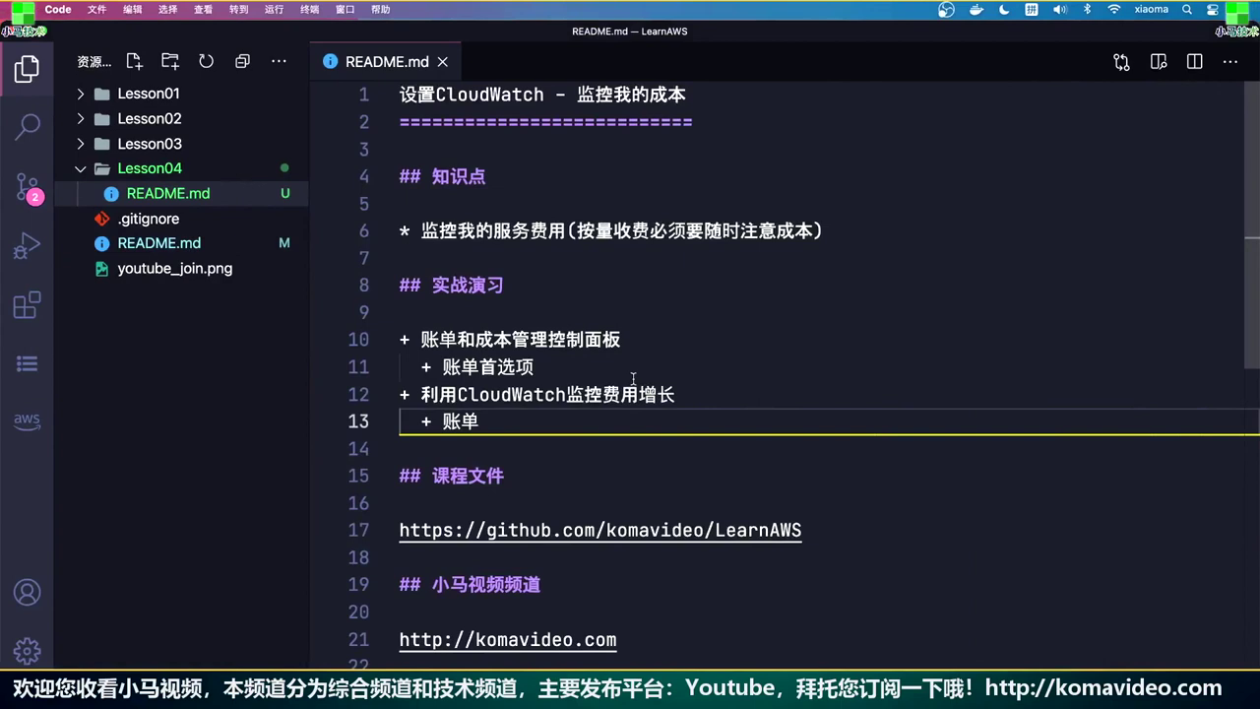
click(742, 99)
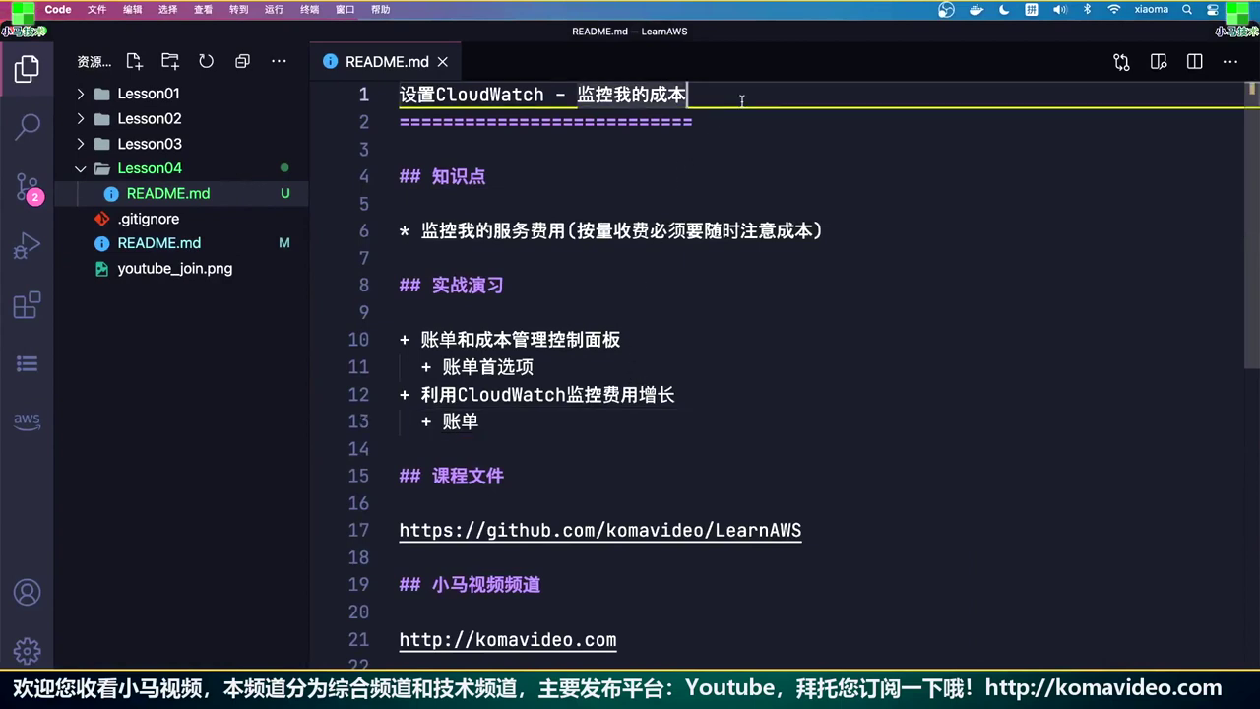